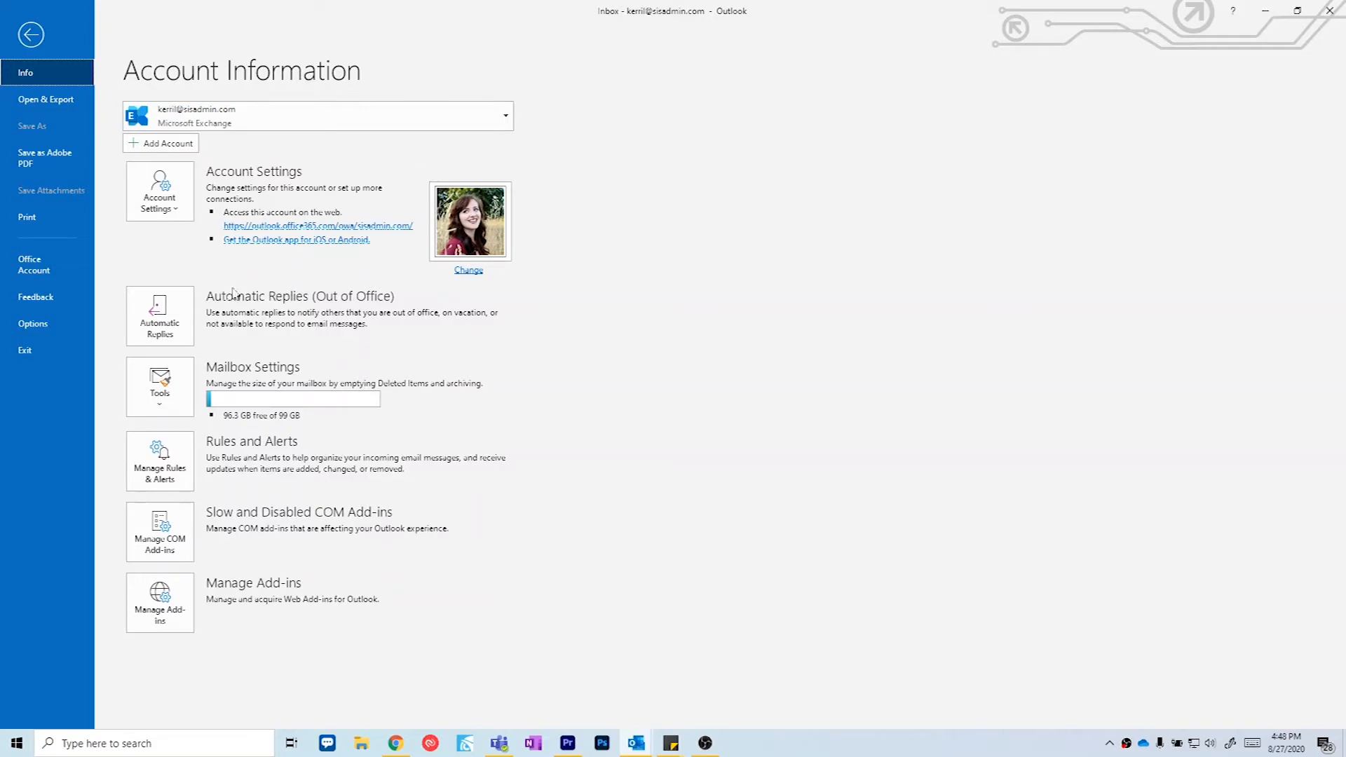
Step: Open Automatic Replies from the Info page and select 'Send automatic replies'
click(162, 335)
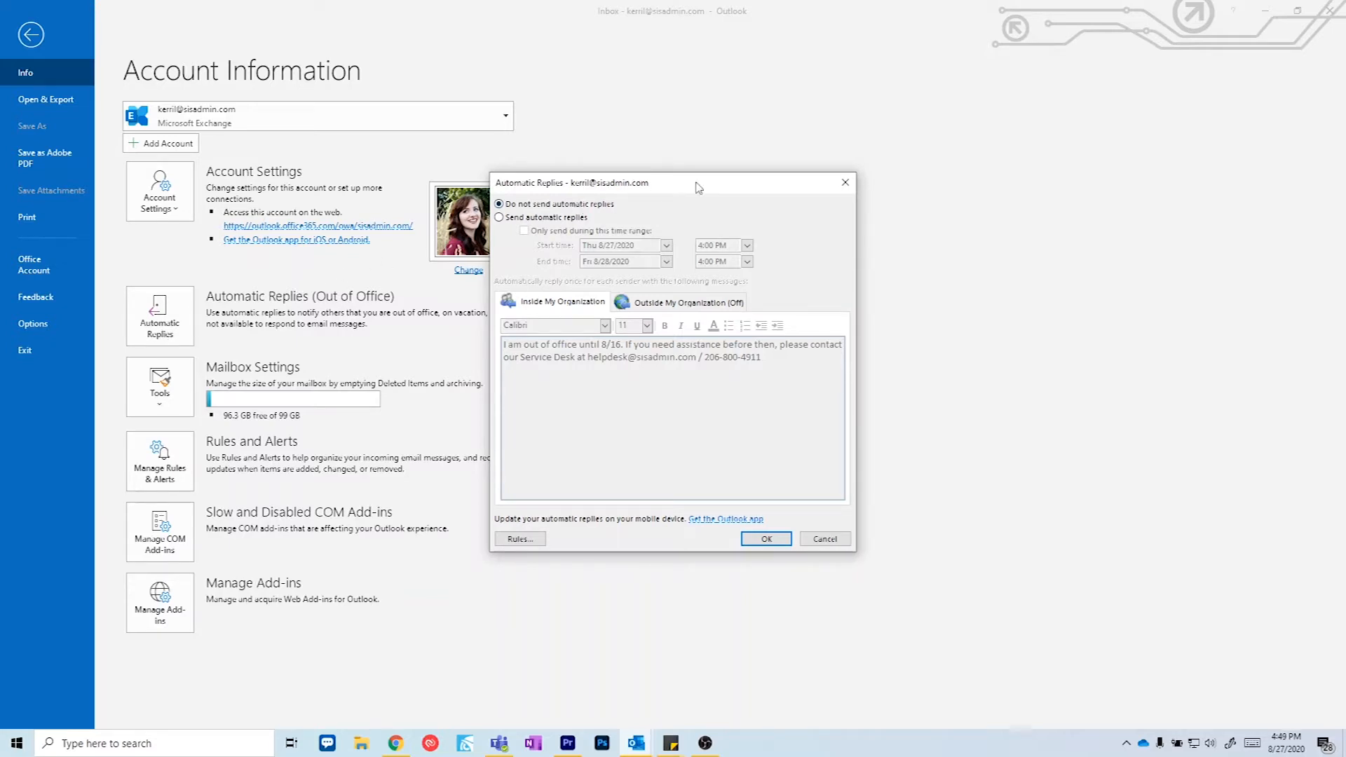
click(579, 223)
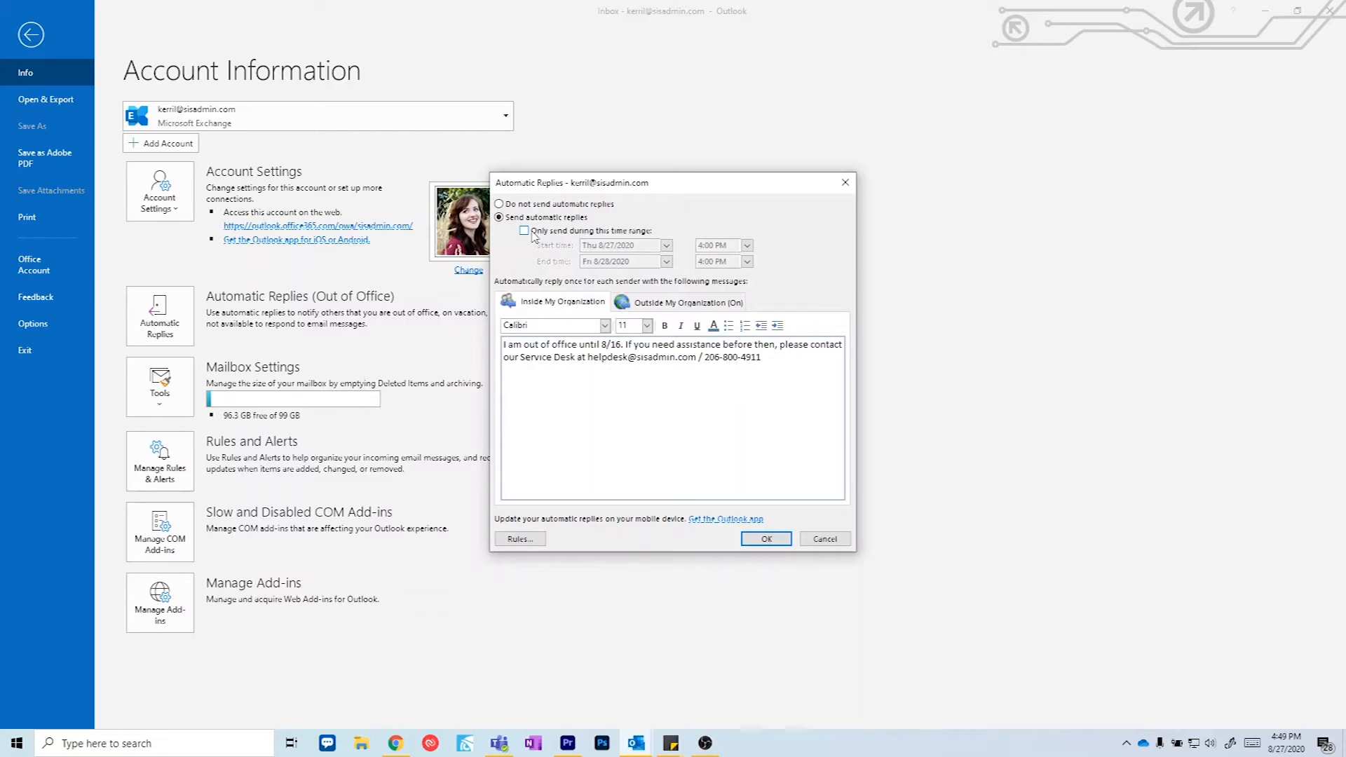
Step: Limit automatic replies to a time range from 8/28/2020 to 8/31/2020
click(532, 234)
click(667, 245)
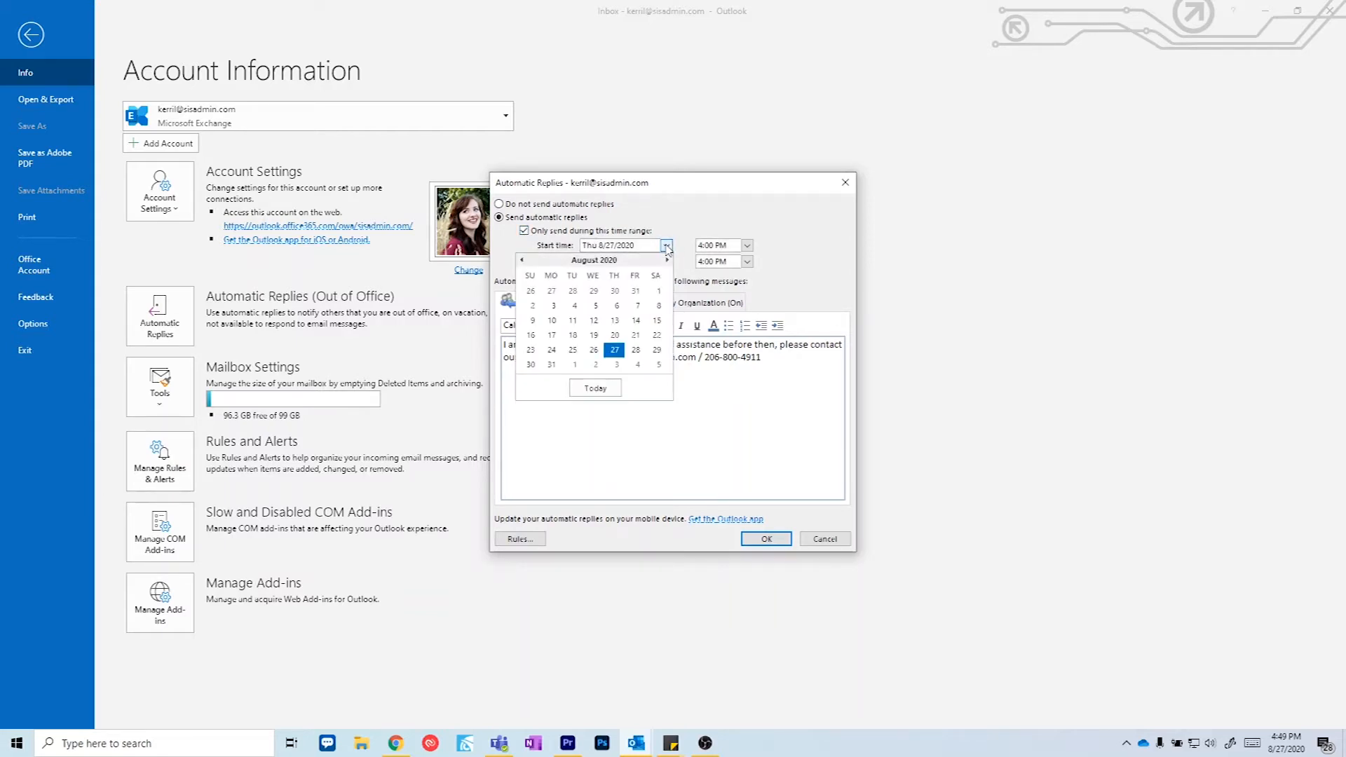
click(637, 351)
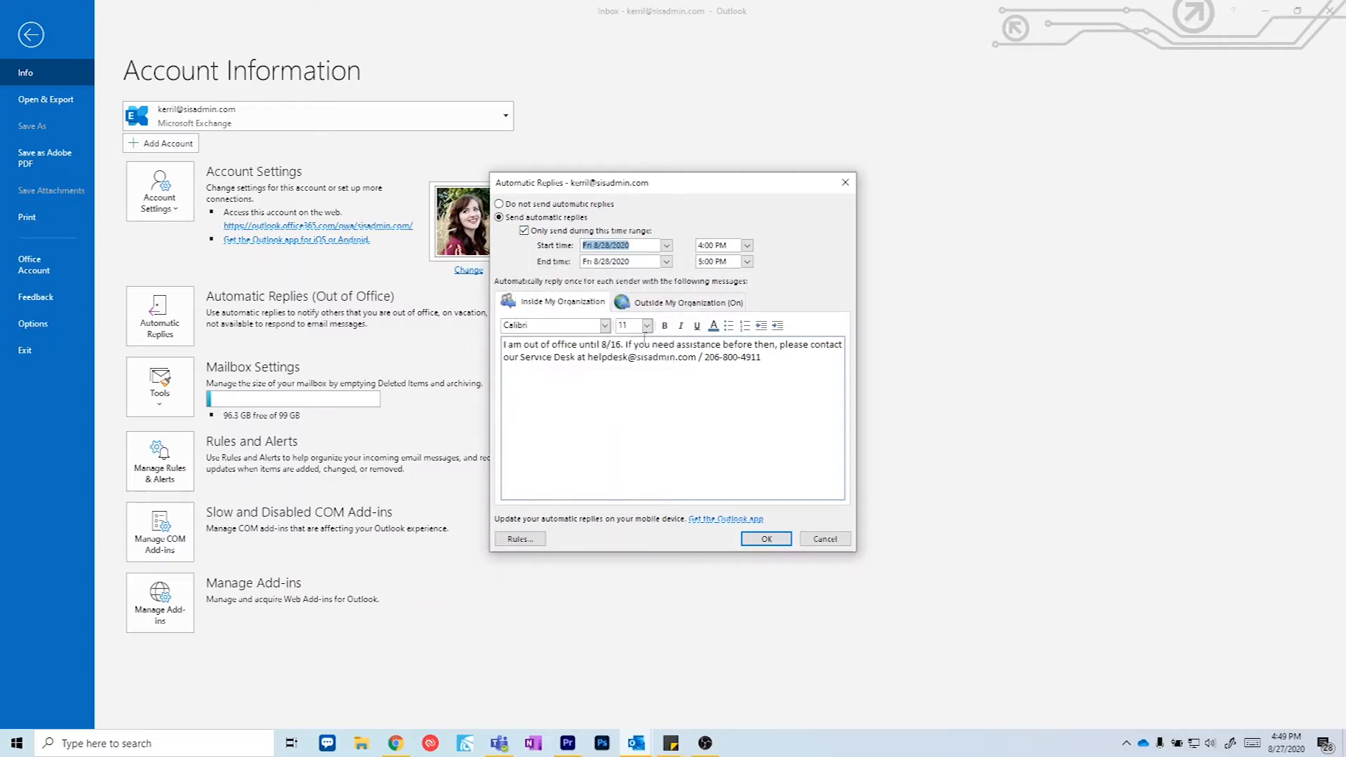
click(666, 263)
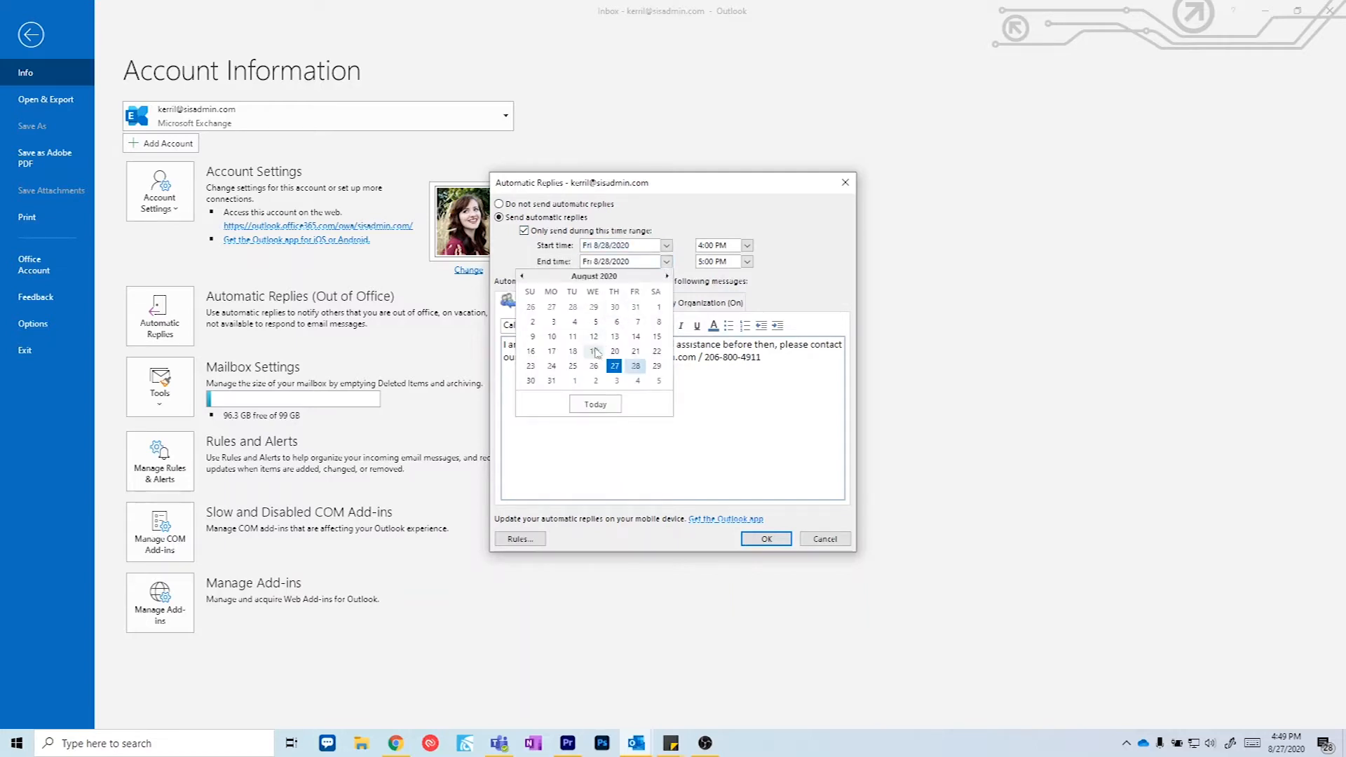
click(553, 381)
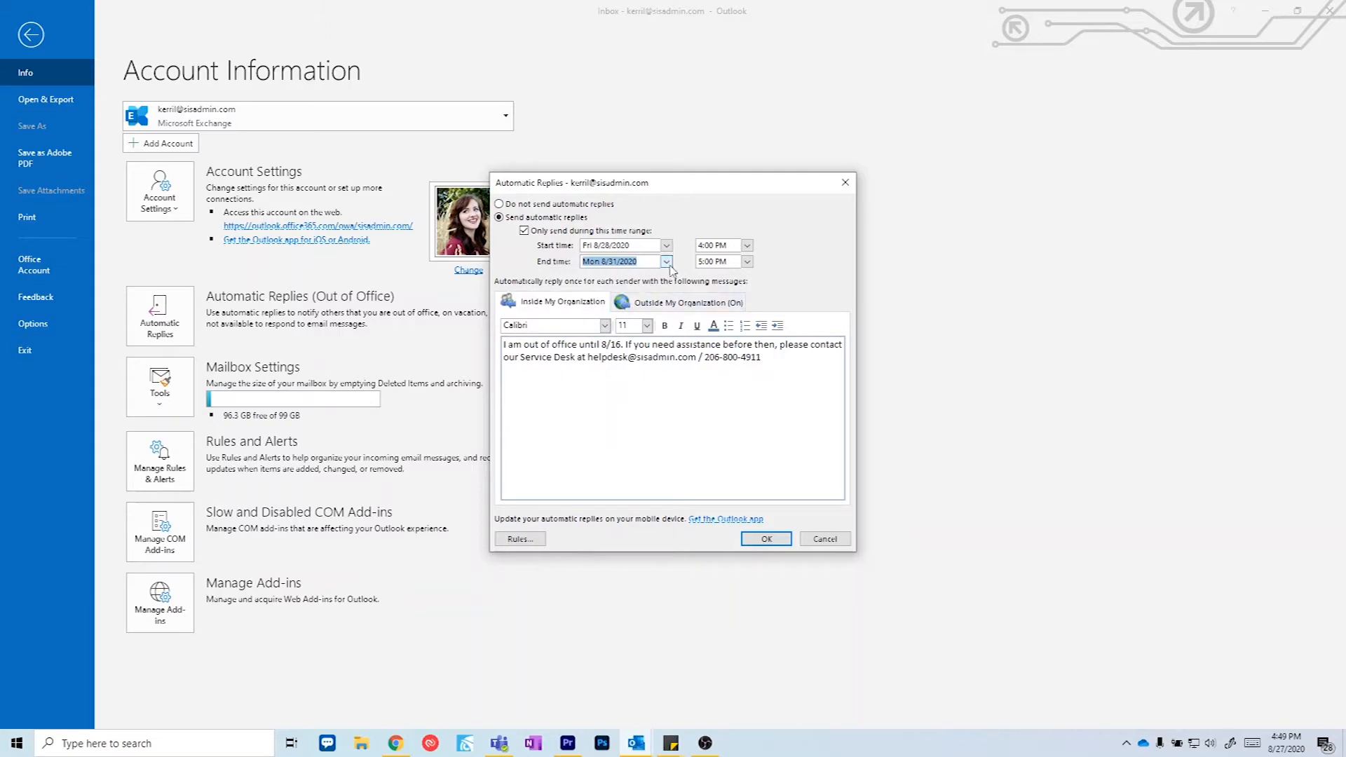
Step: Keep the 5:00 PM end time and set the start time to 6:00 AM
click(748, 261)
click(747, 263)
click(747, 245)
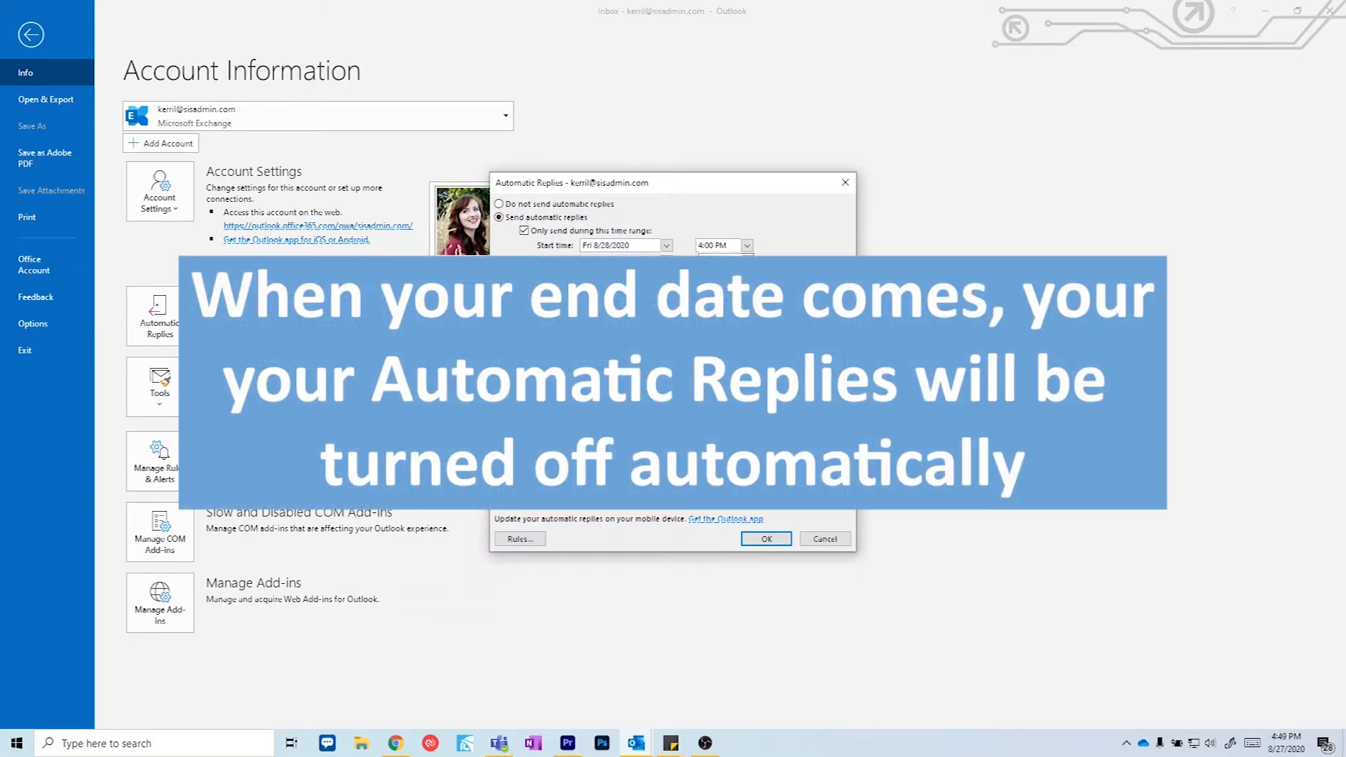
click(734, 256)
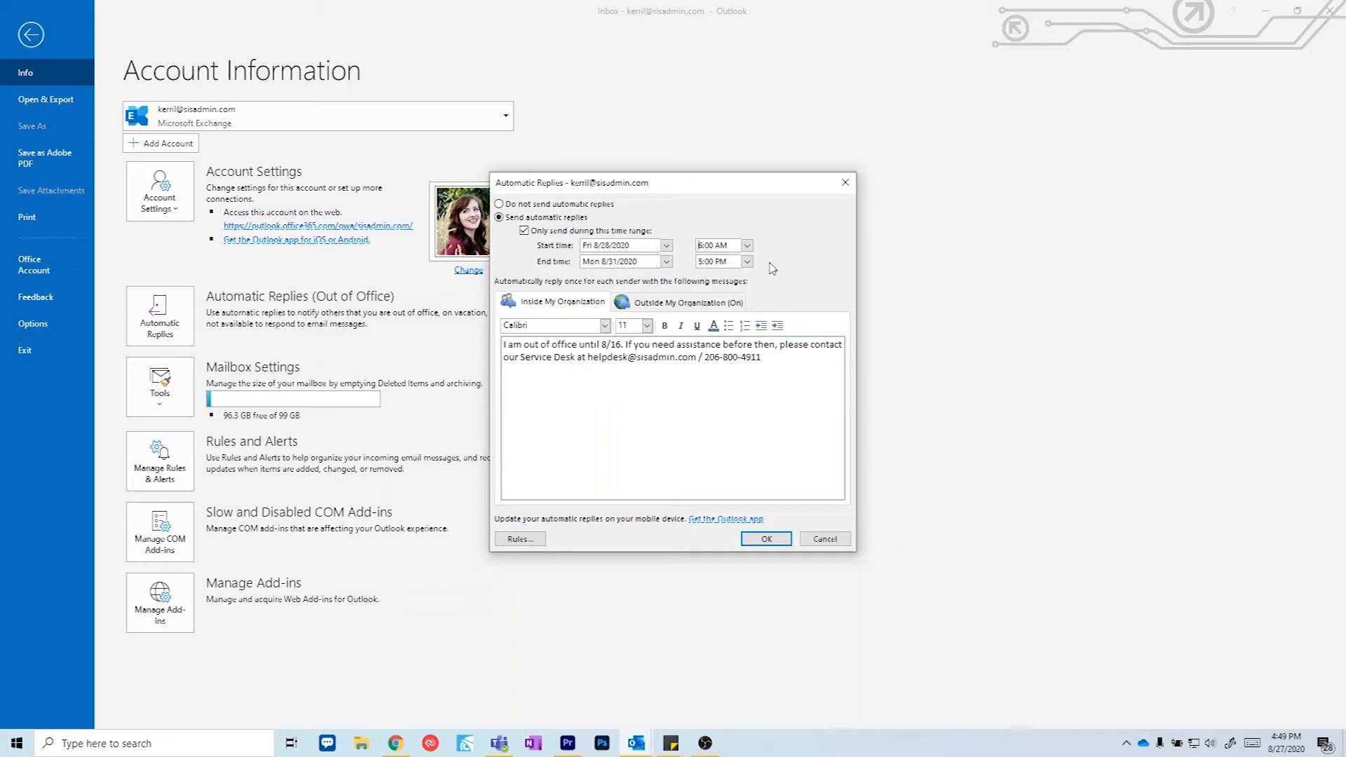
Step: Clear the time-range restriction and switch automatic replies off and back on
click(523, 232)
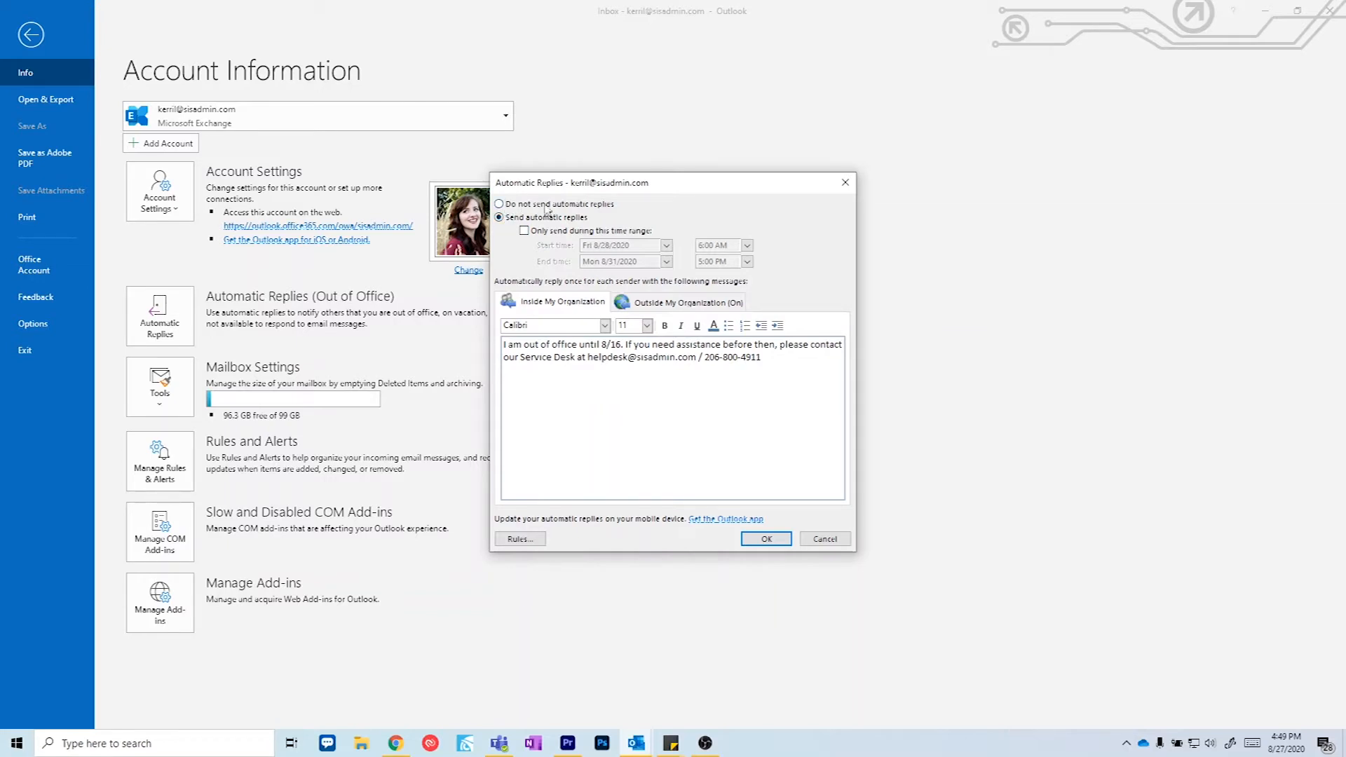
click(498, 205)
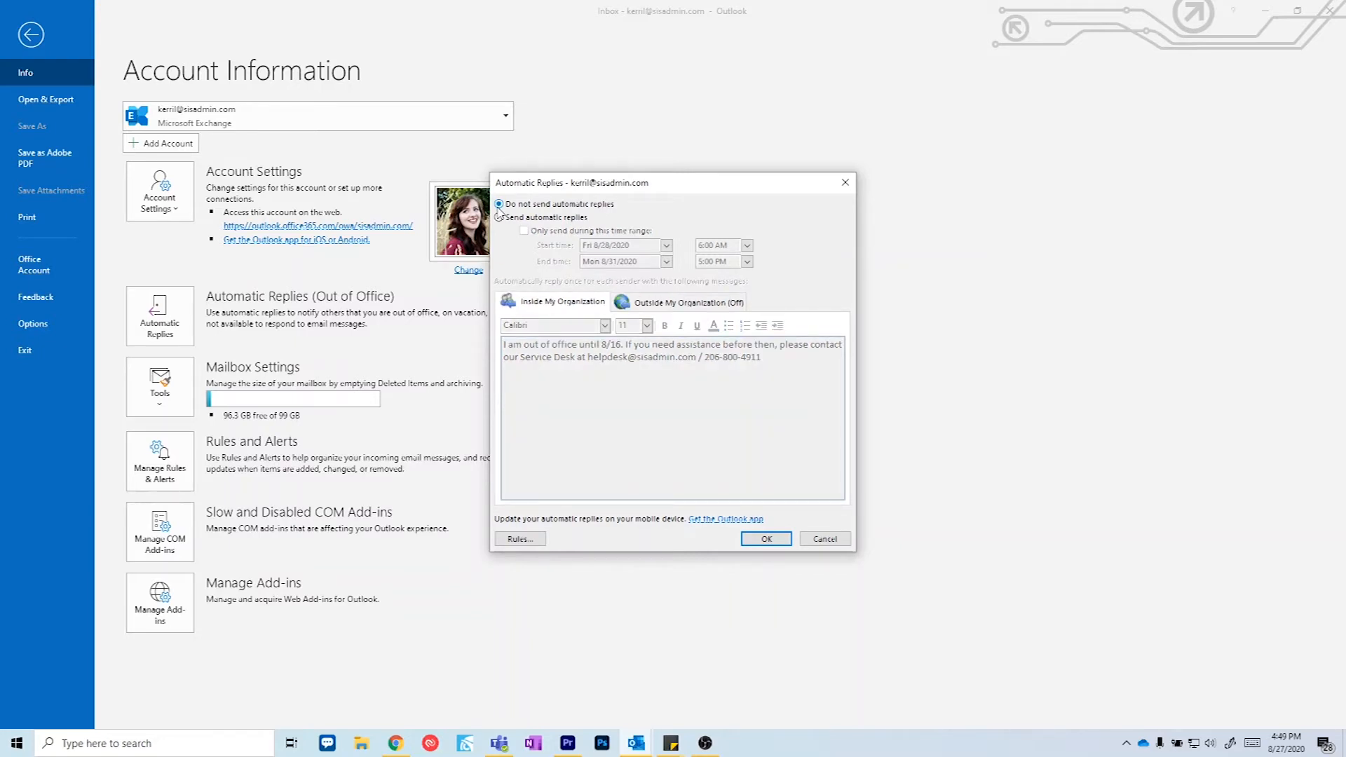
click(501, 219)
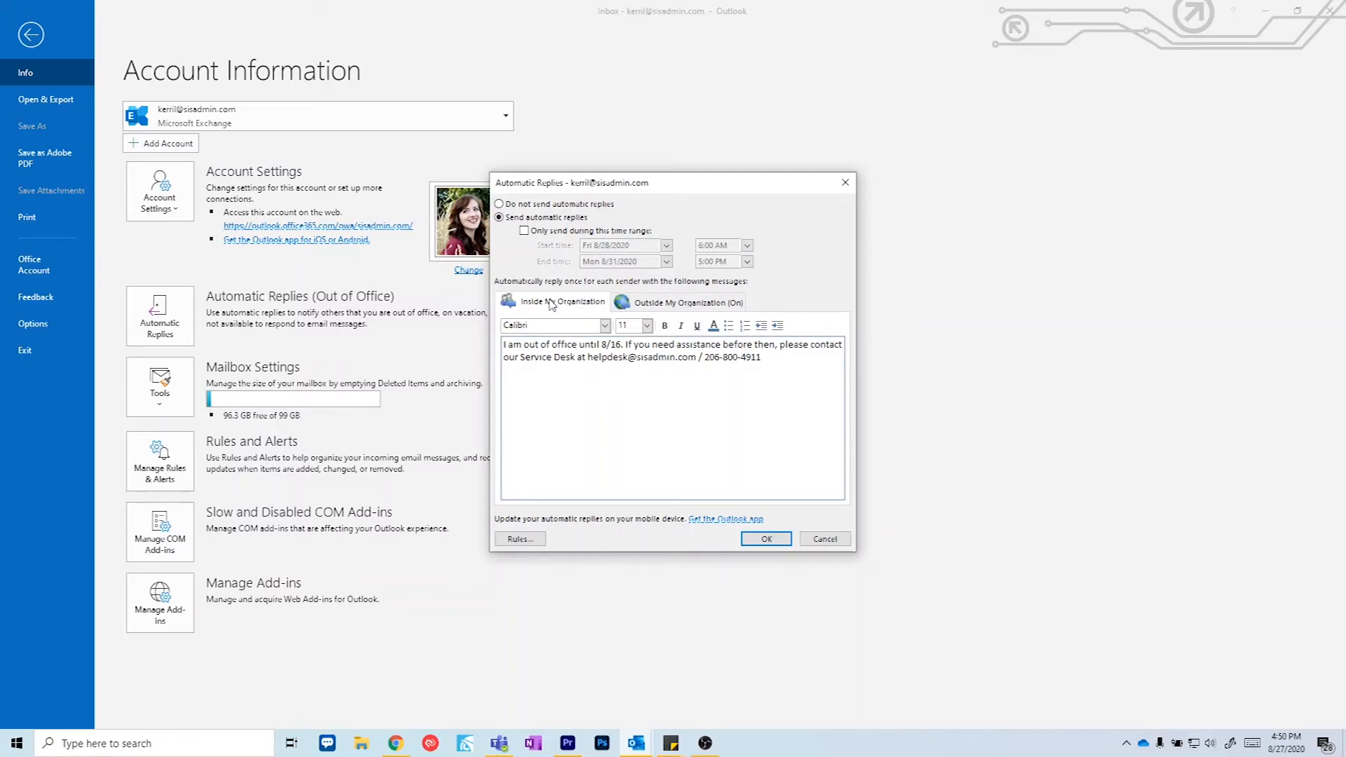
Step: Change the inside reply's date from 8/16 to 8/28-8/31
click(620, 345)
key(BackSpace)
key(BackSpace)
text(28-)
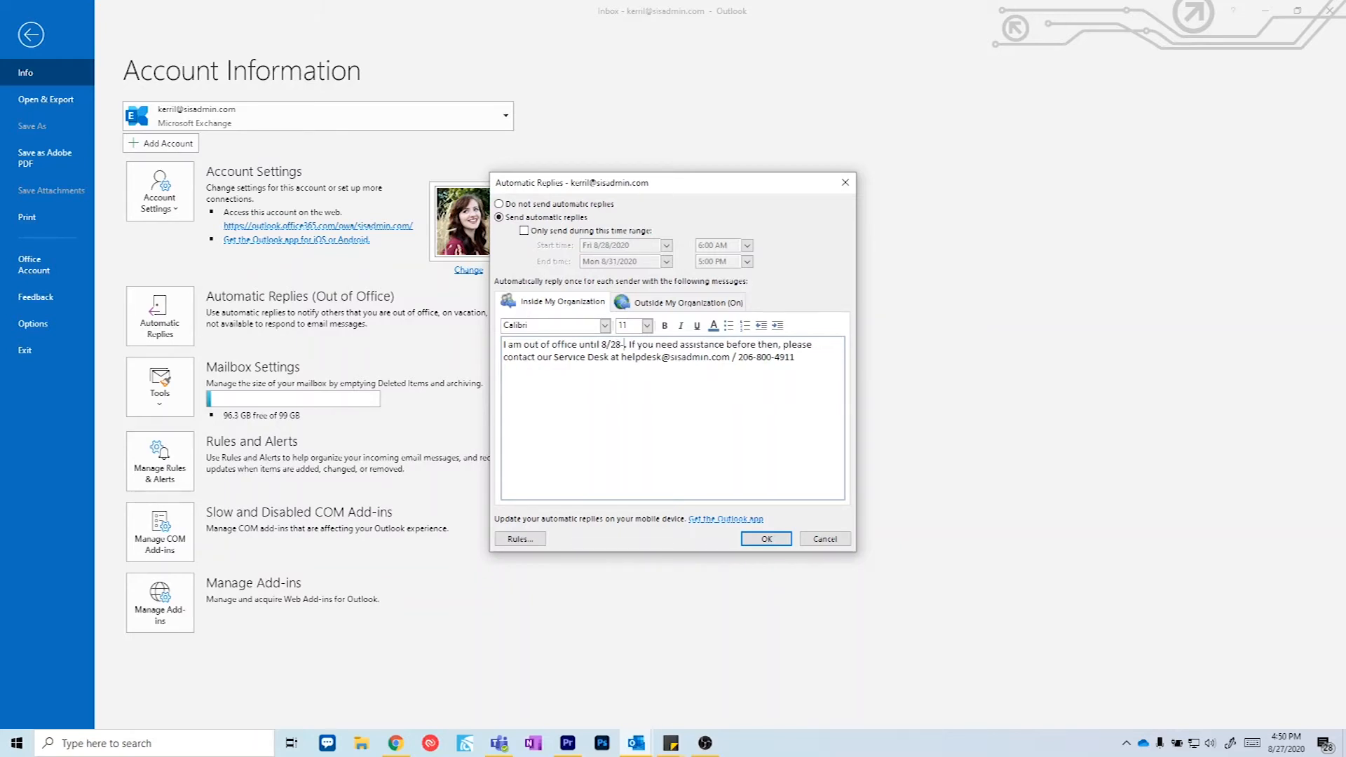
text(8/31)
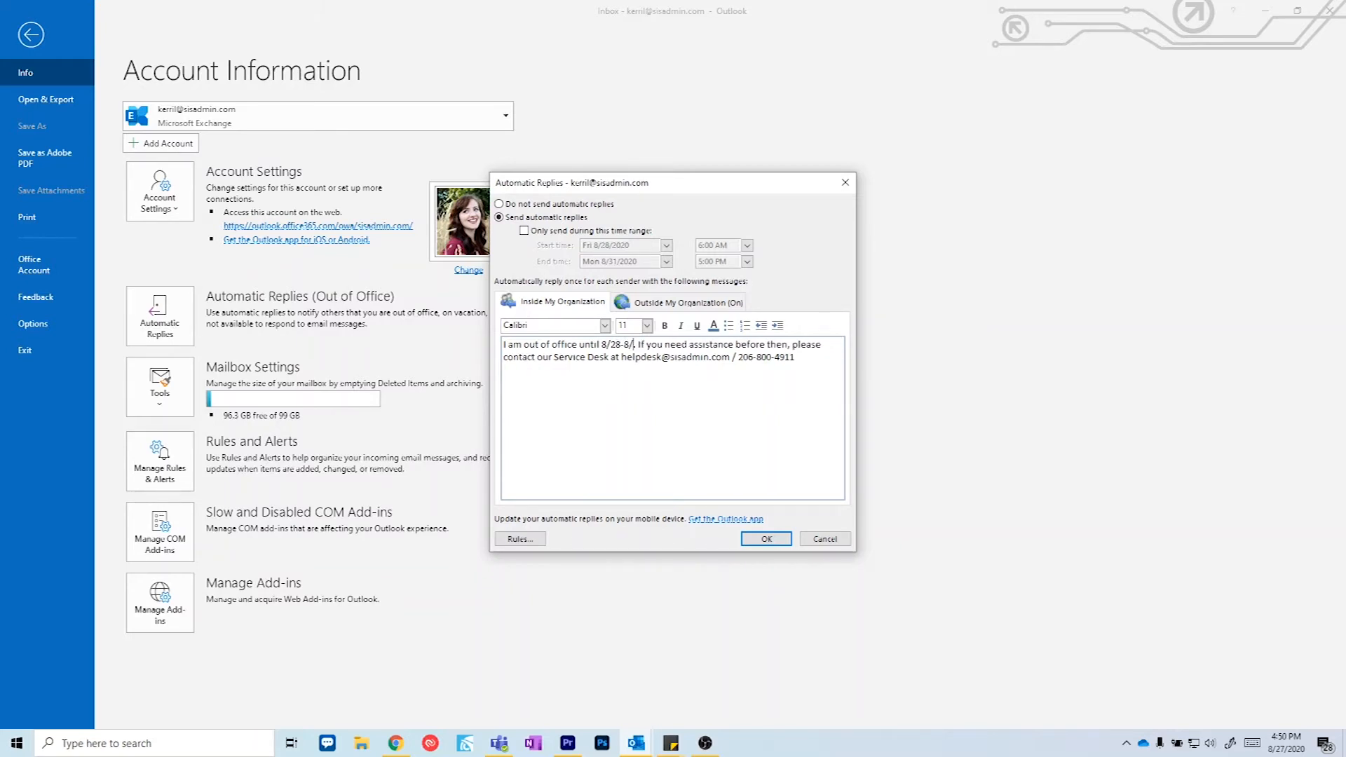
text(.)
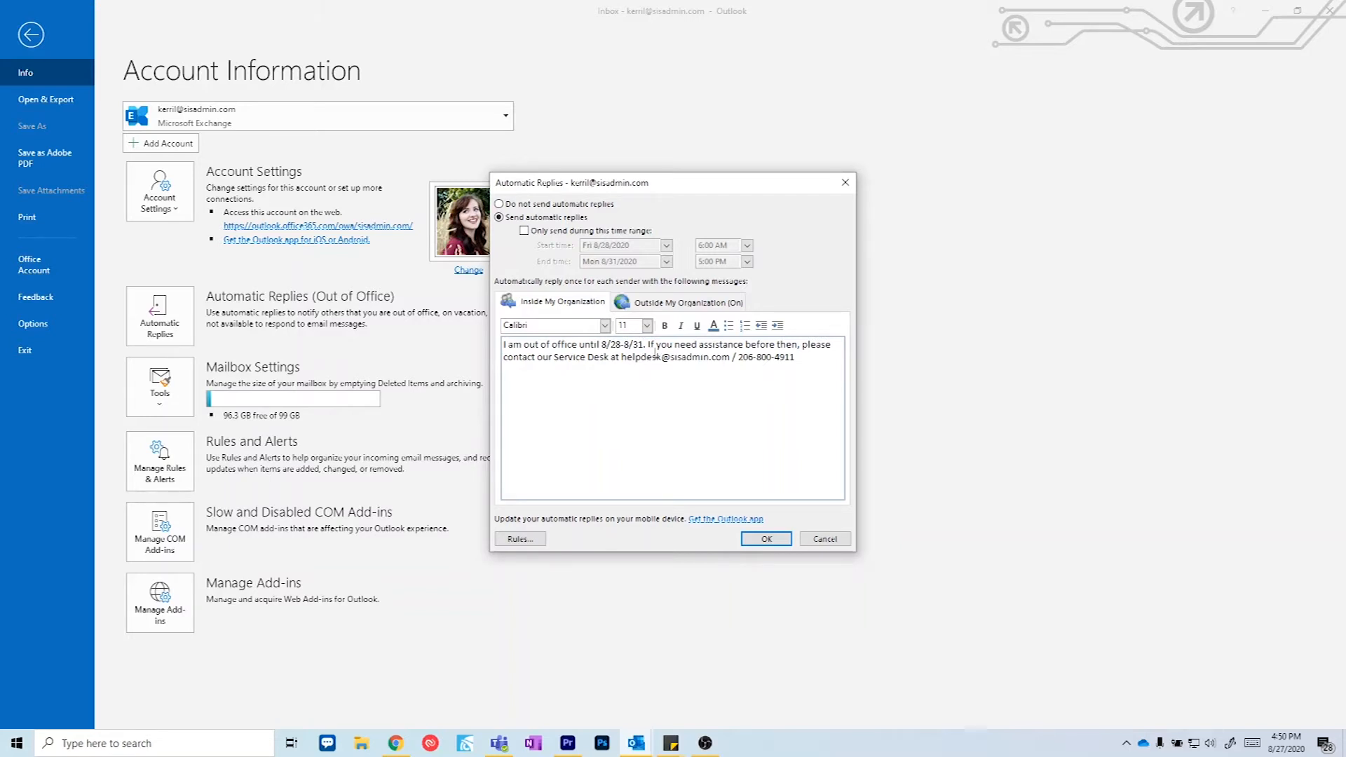
Step: Apply and remove bold and underline on the inside reply, leaving plain text
drag(799, 357, 491, 346)
key(ctrl+c)
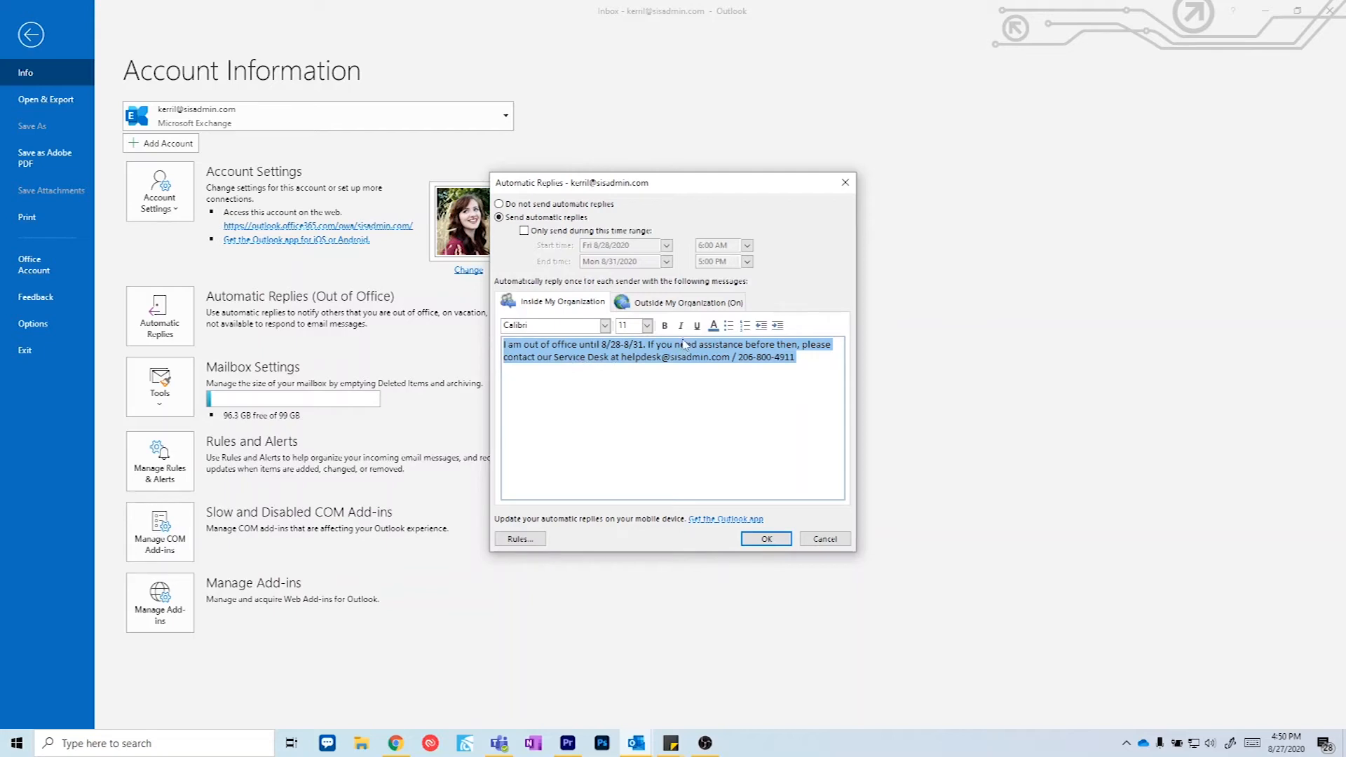
click(671, 327)
click(666, 326)
click(696, 327)
click(696, 327)
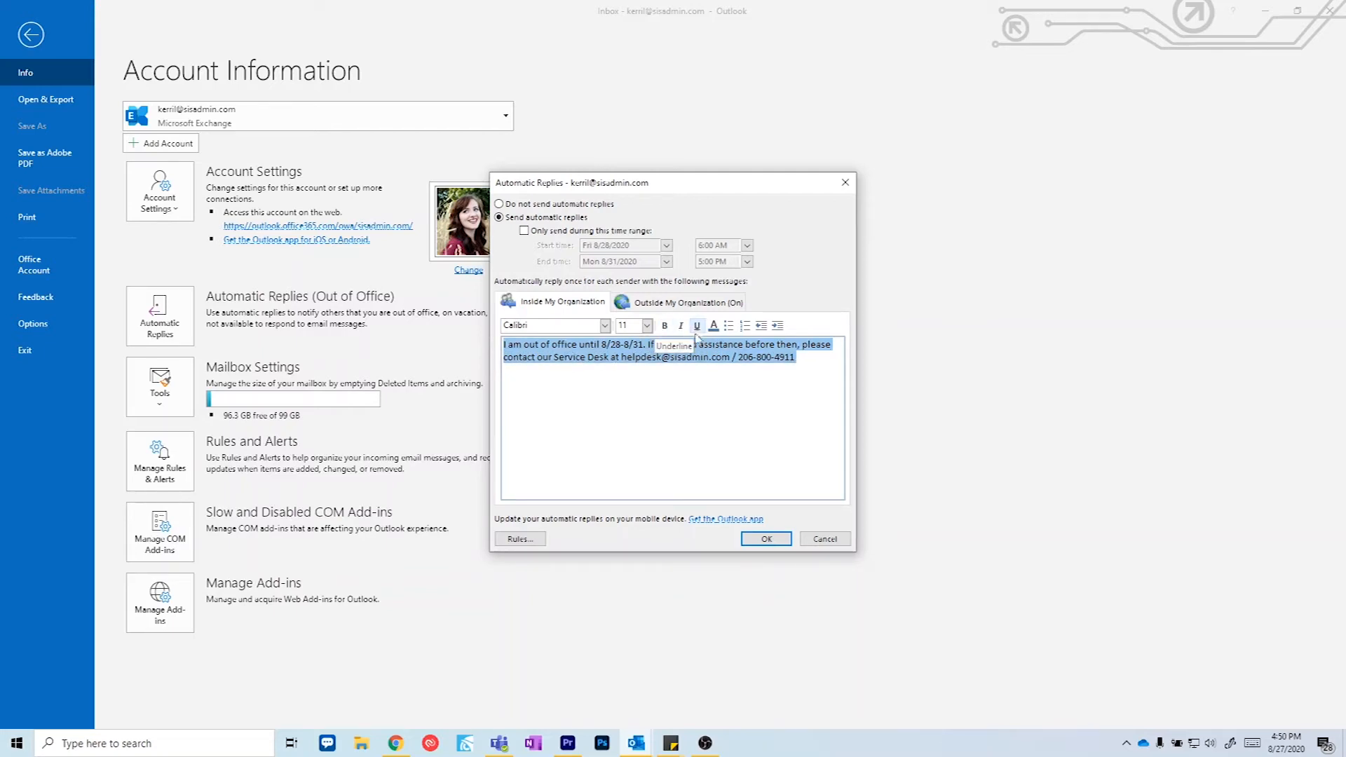
click(819, 360)
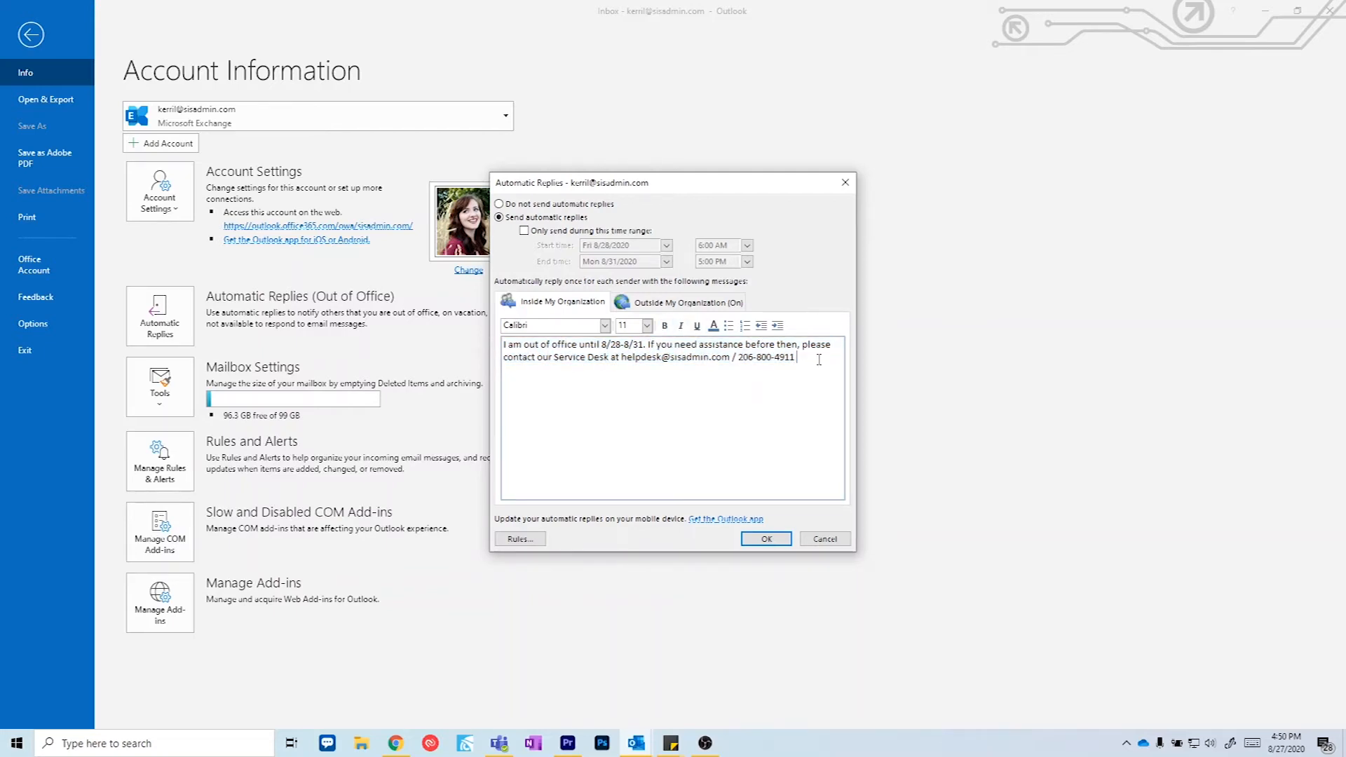
Step: Turn on auto-replies to people outside the organization
click(690, 309)
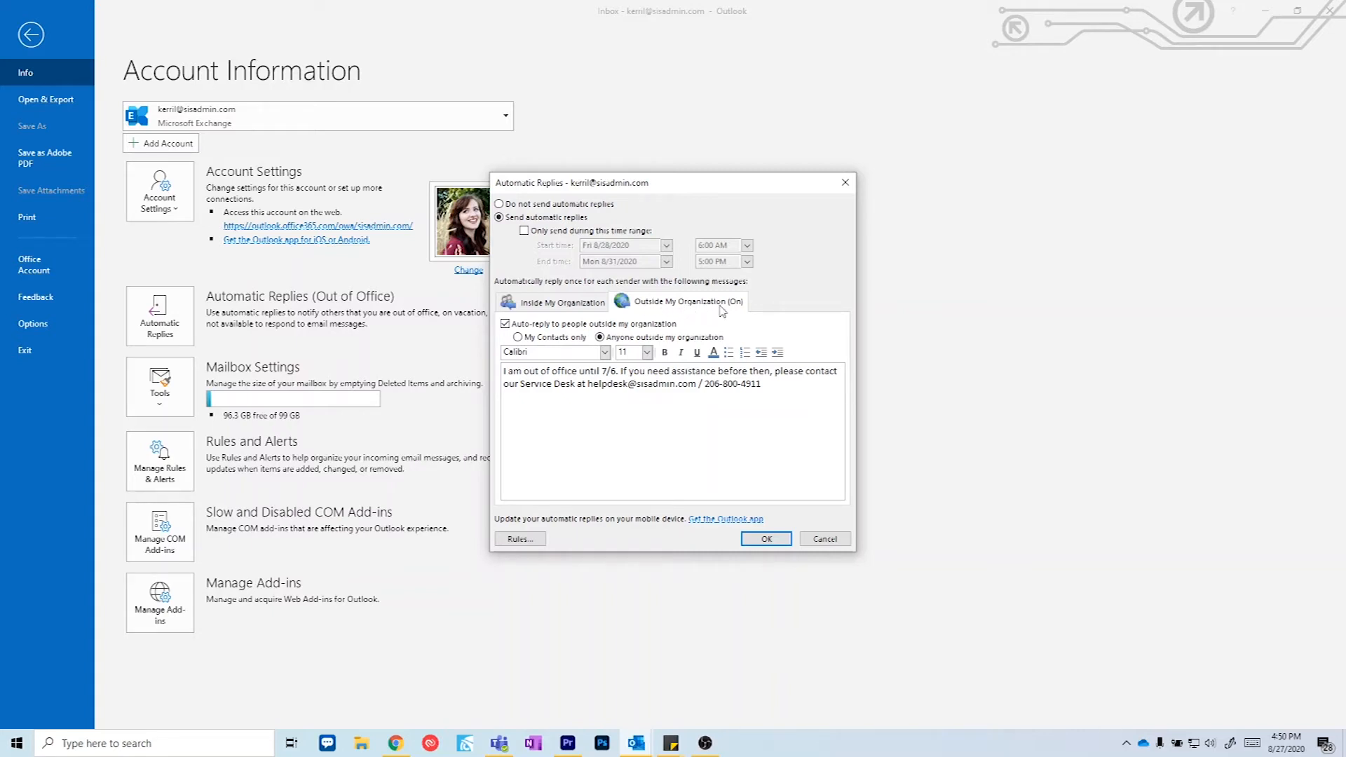
click(505, 326)
click(506, 327)
click(505, 328)
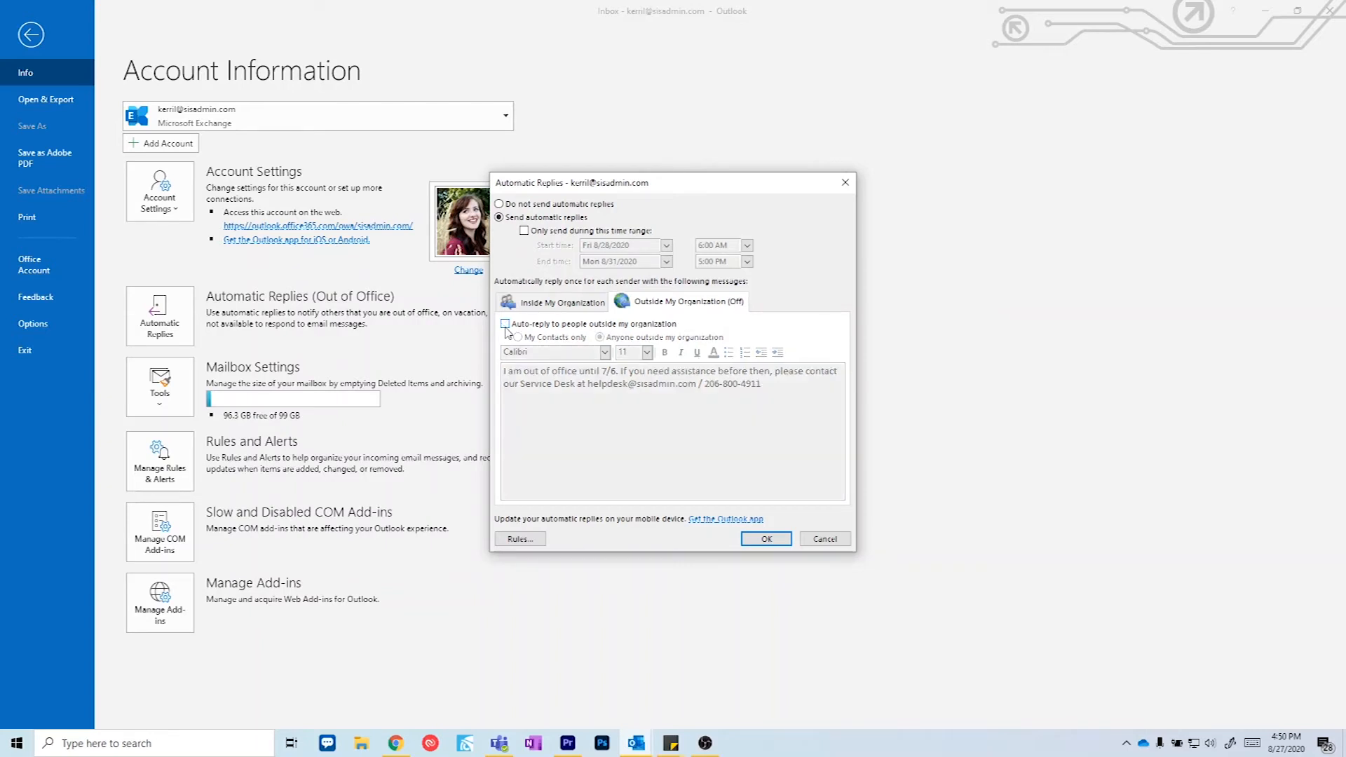
click(506, 328)
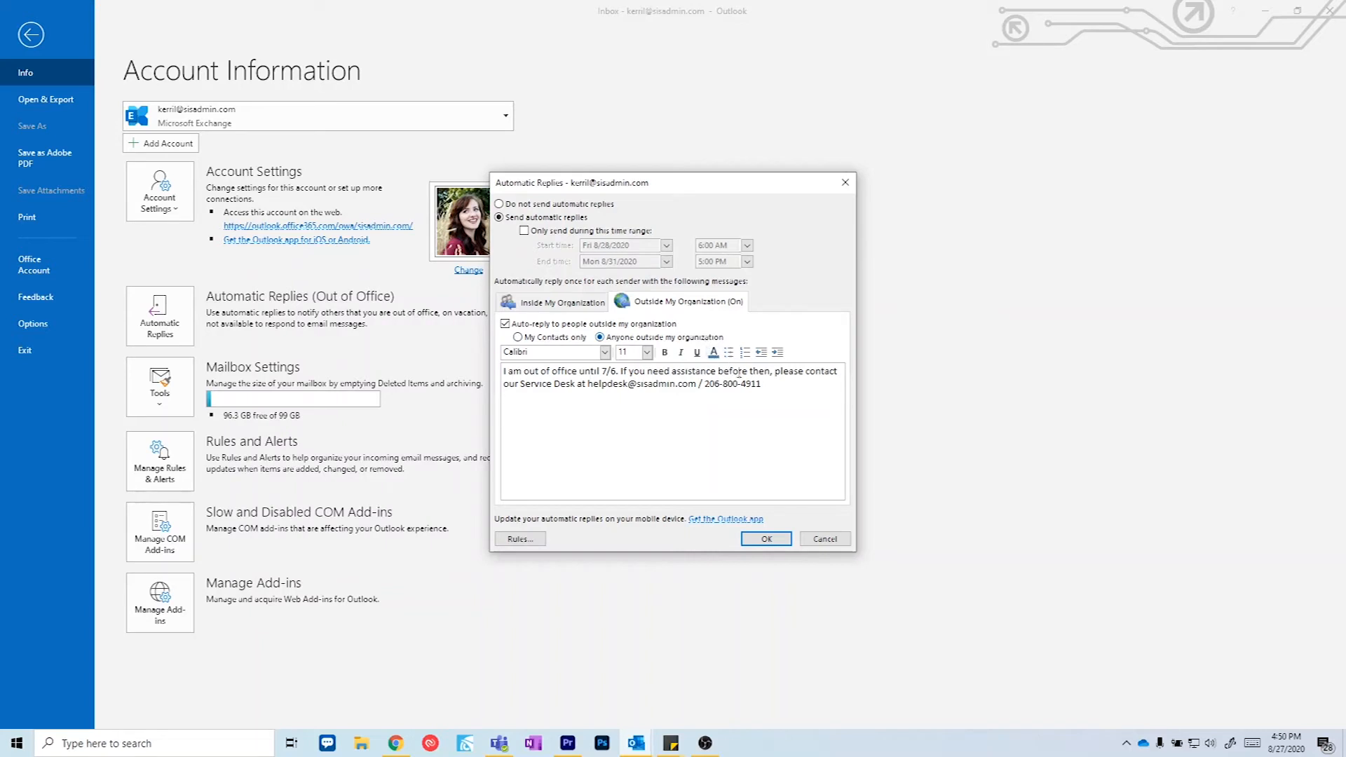
Step: Paste the 8/28-8/31 message and put the help-desk sentence in its own paragraph
drag(763, 384, 495, 372)
key(ctrl+v)
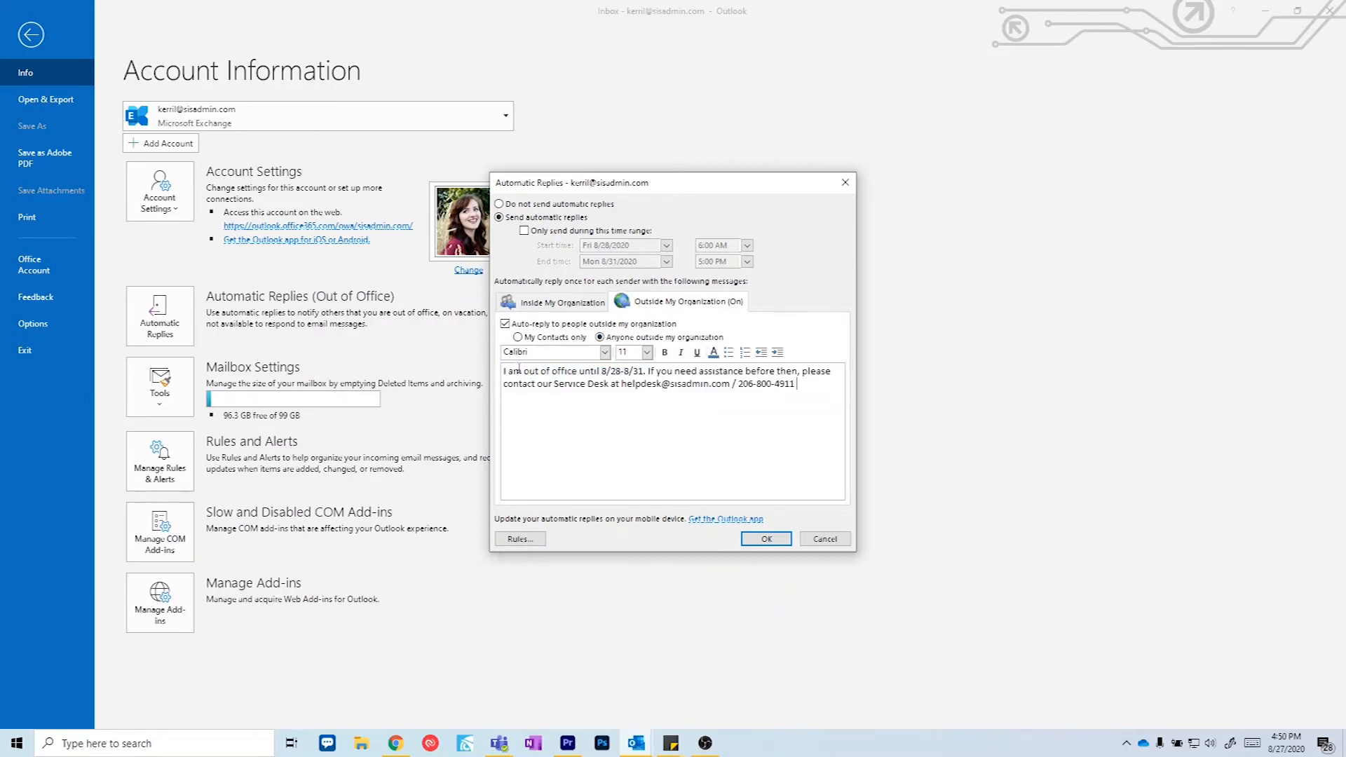
click(649, 373)
key(Return)
key(Return)
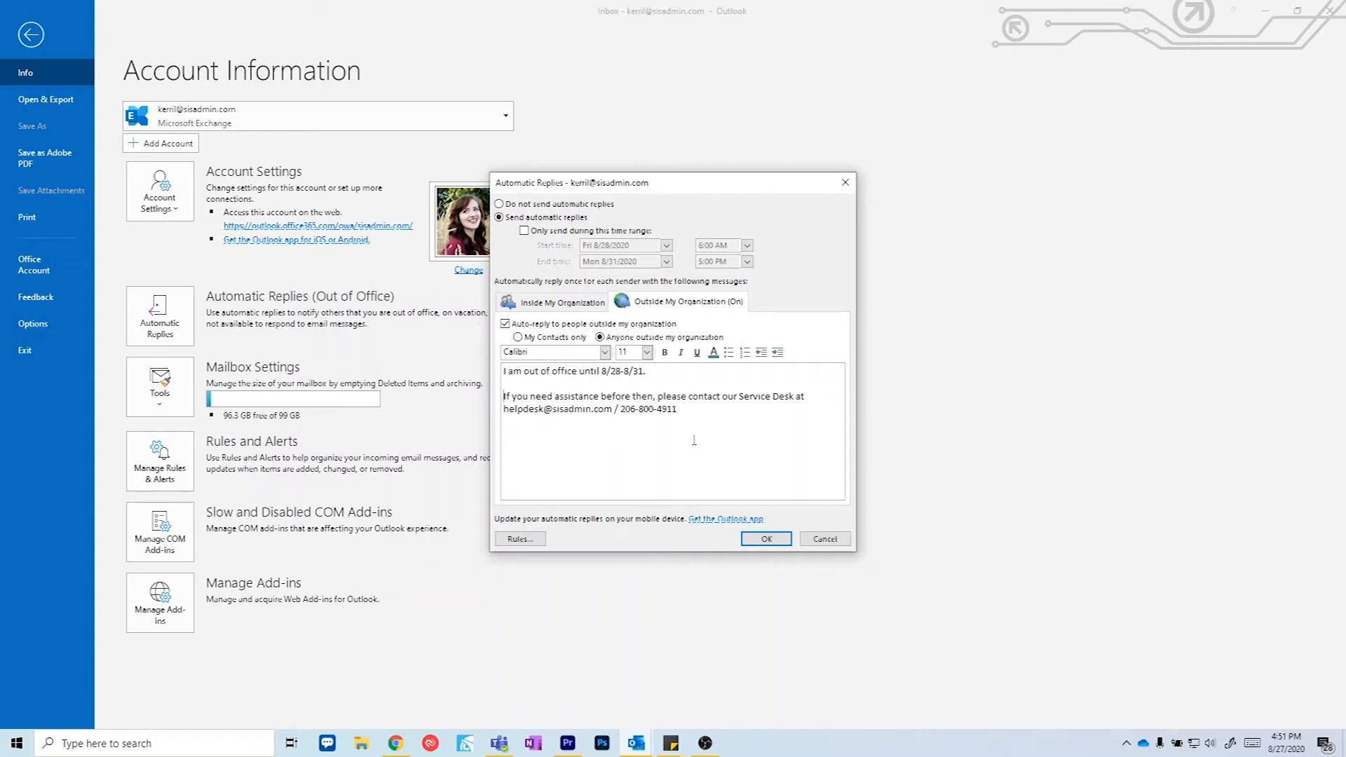
Step: Start a new automatic-reply rule from the Rules dialog via Add Rule
click(524, 542)
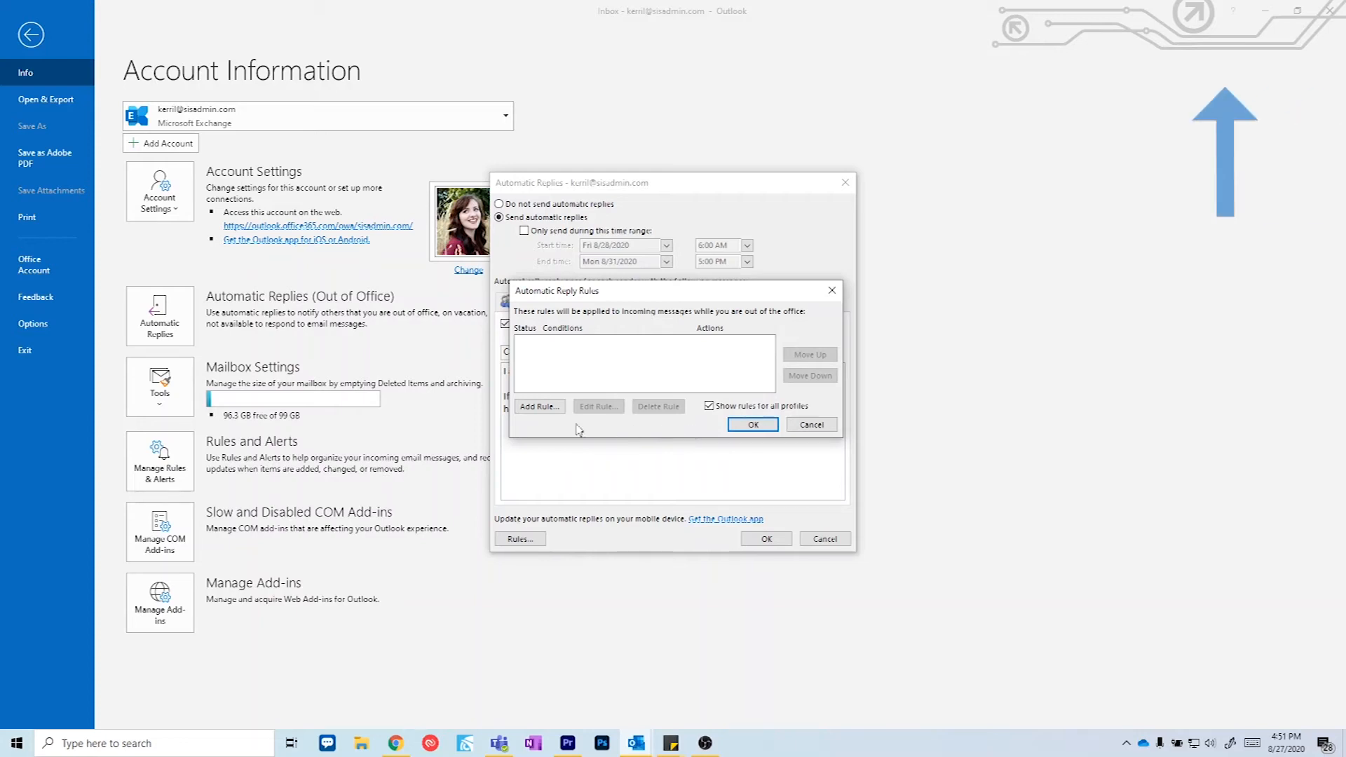
click(549, 409)
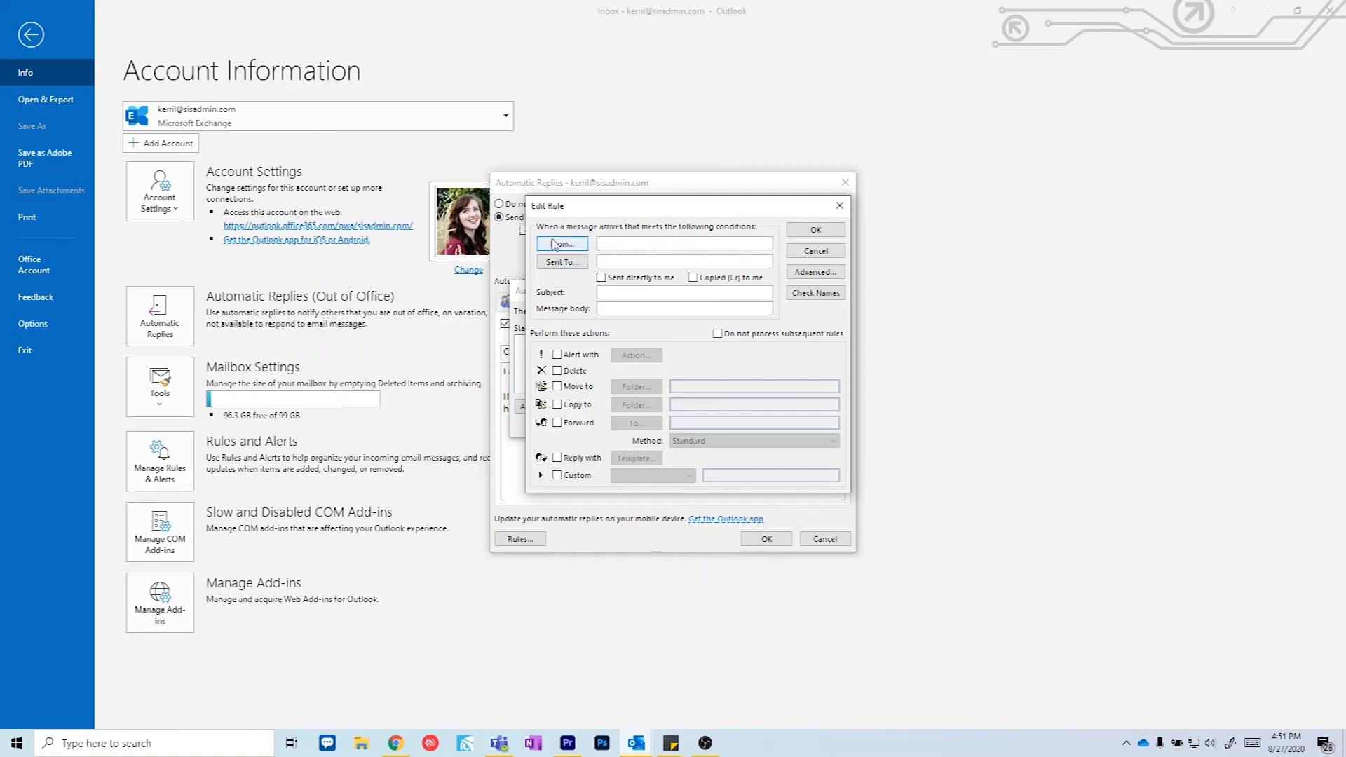
Step: Set the rule's From condition to the contact found by searching the sender's name
click(560, 243)
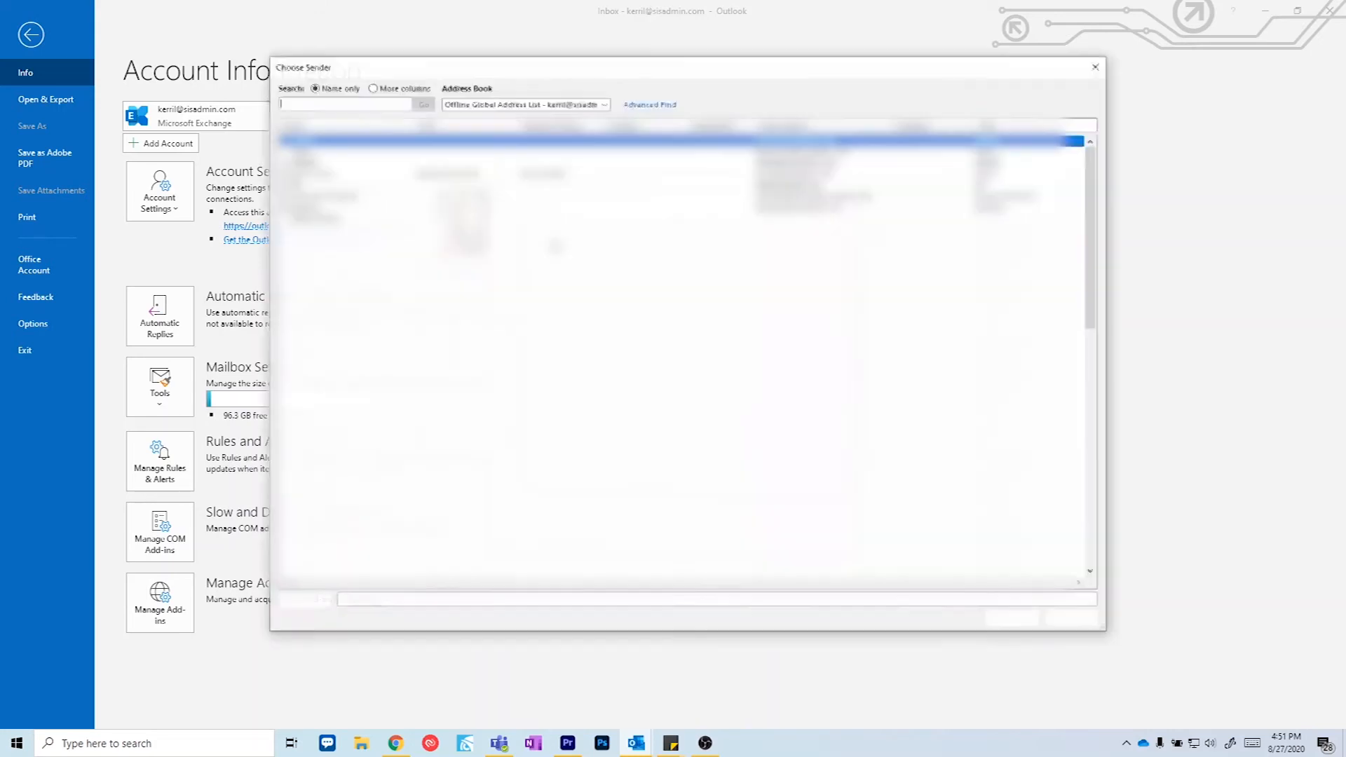
text(mary)
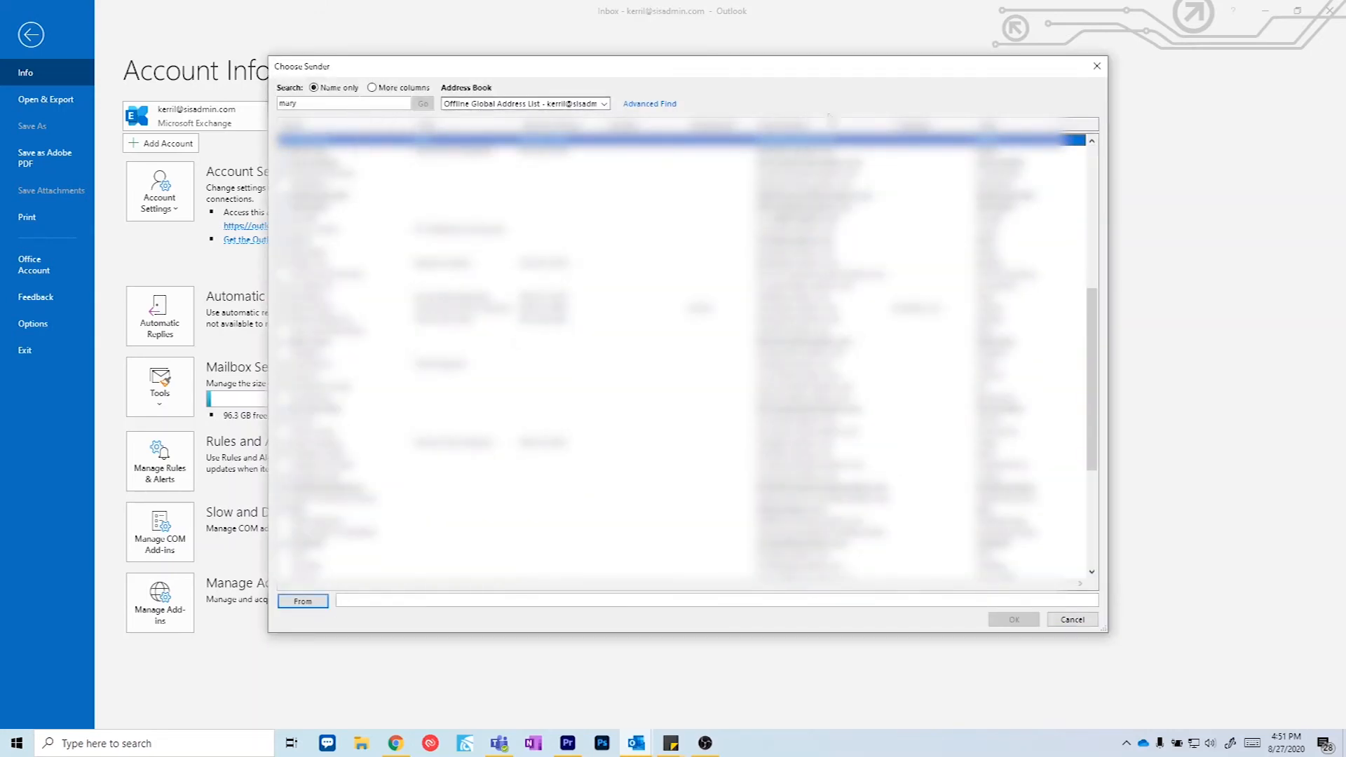
key(Return)
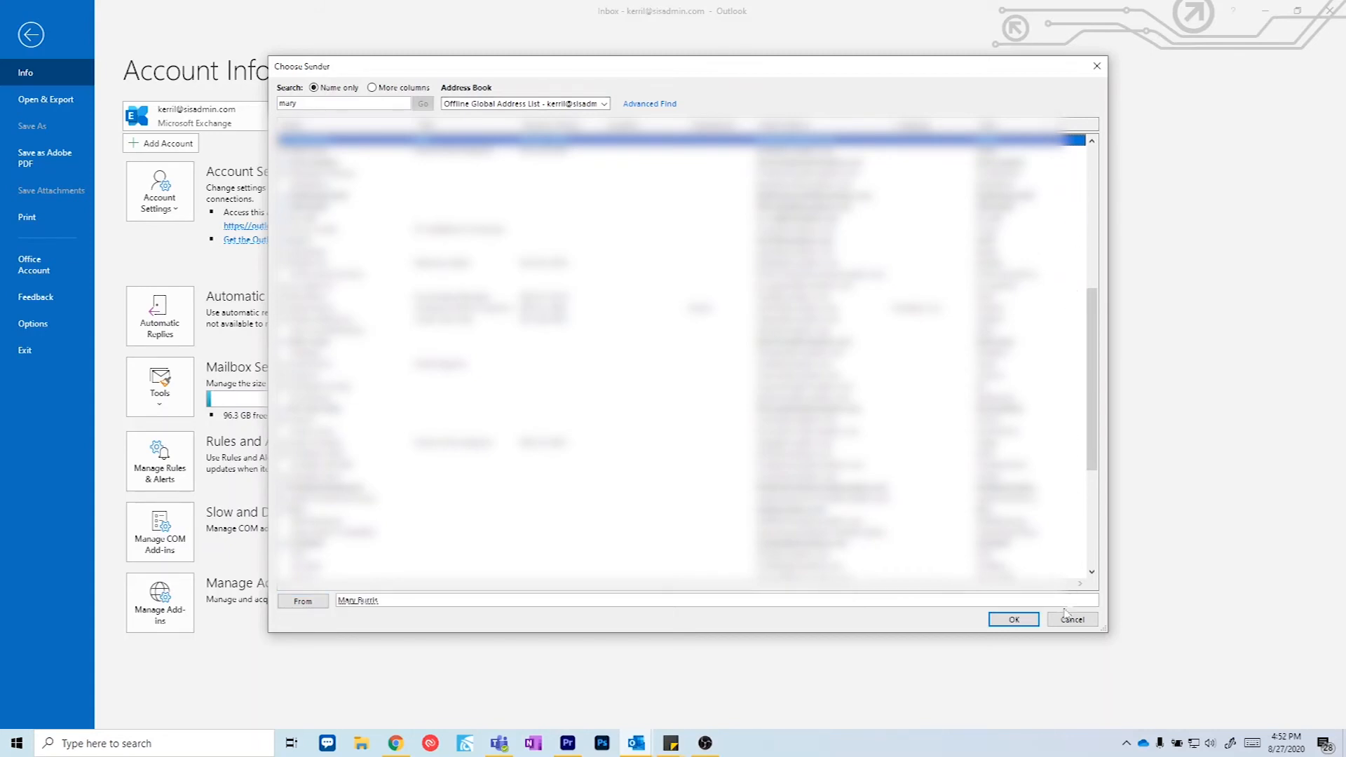
click(1014, 619)
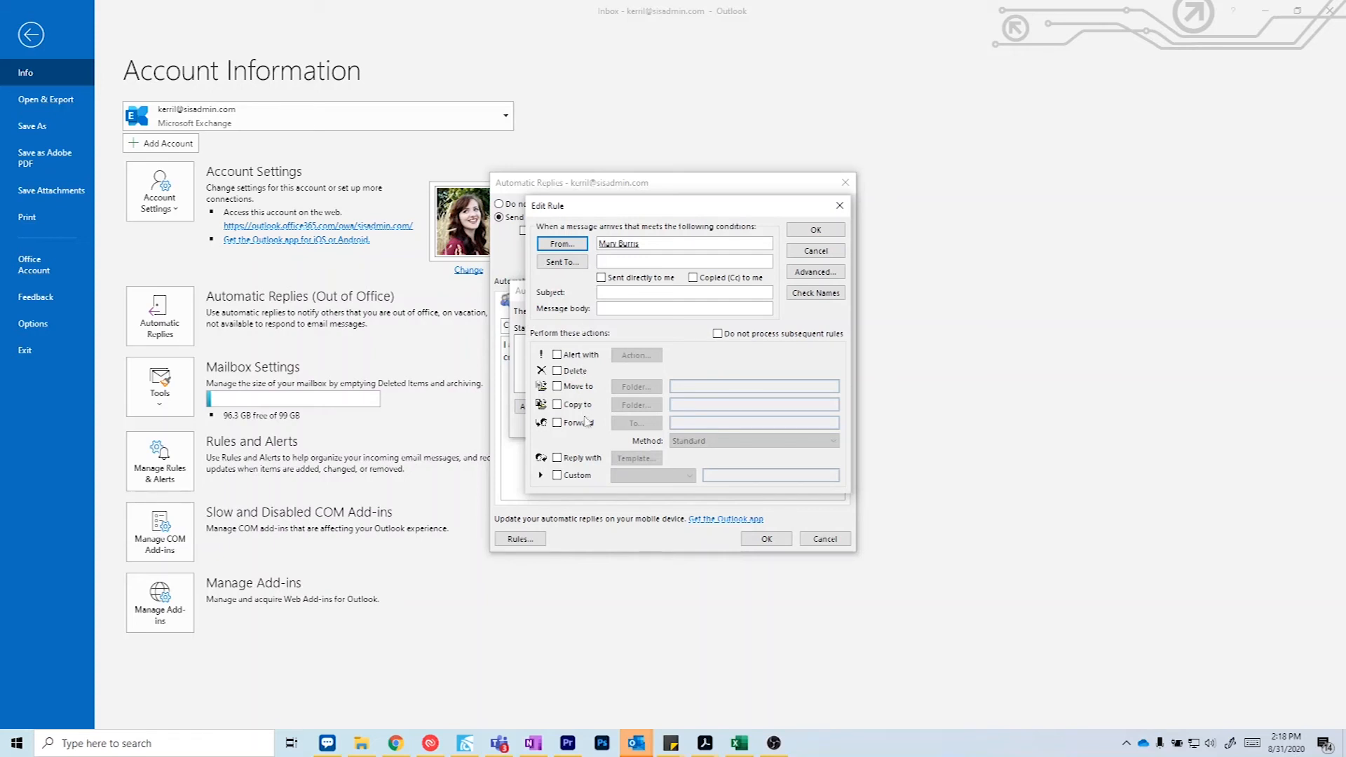
Step: Forward matching messages to the help-desk address using Standard method, and save the rule
click(557, 424)
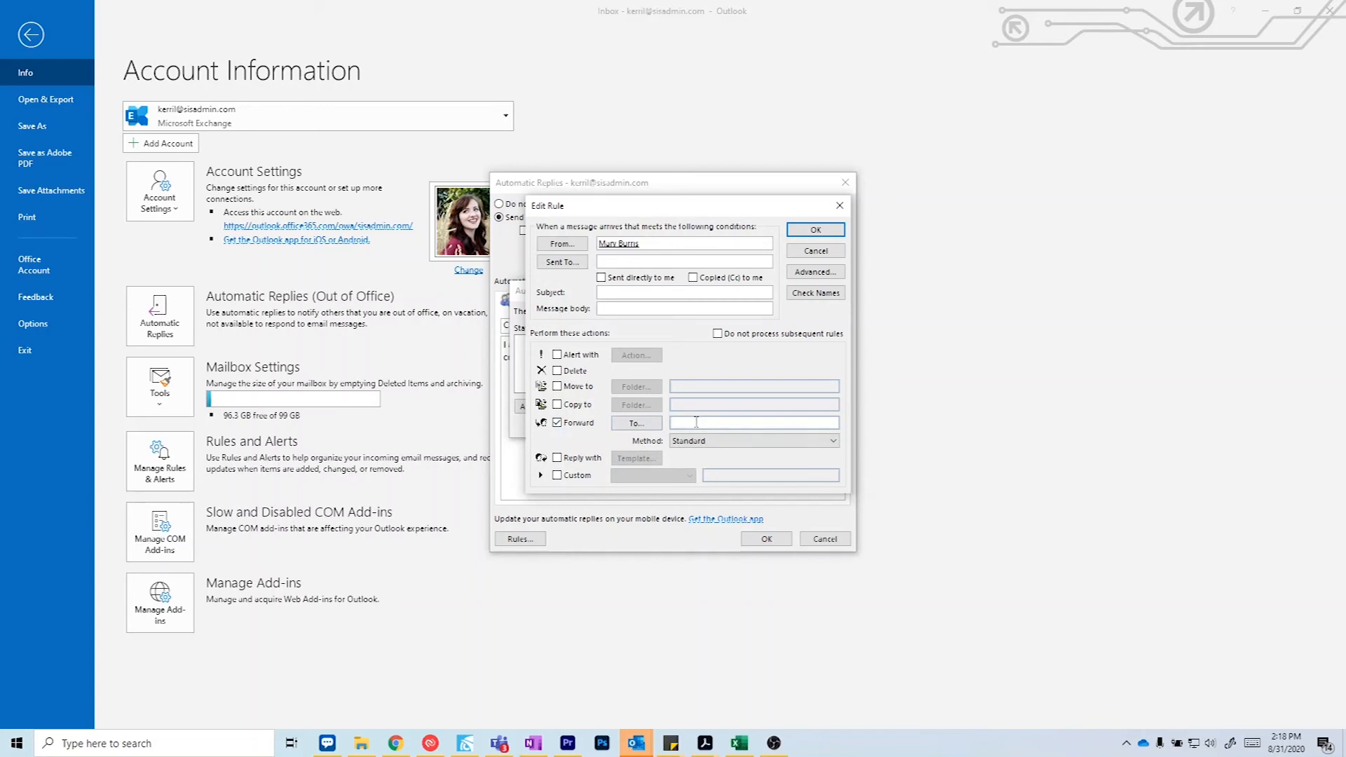
click(834, 441)
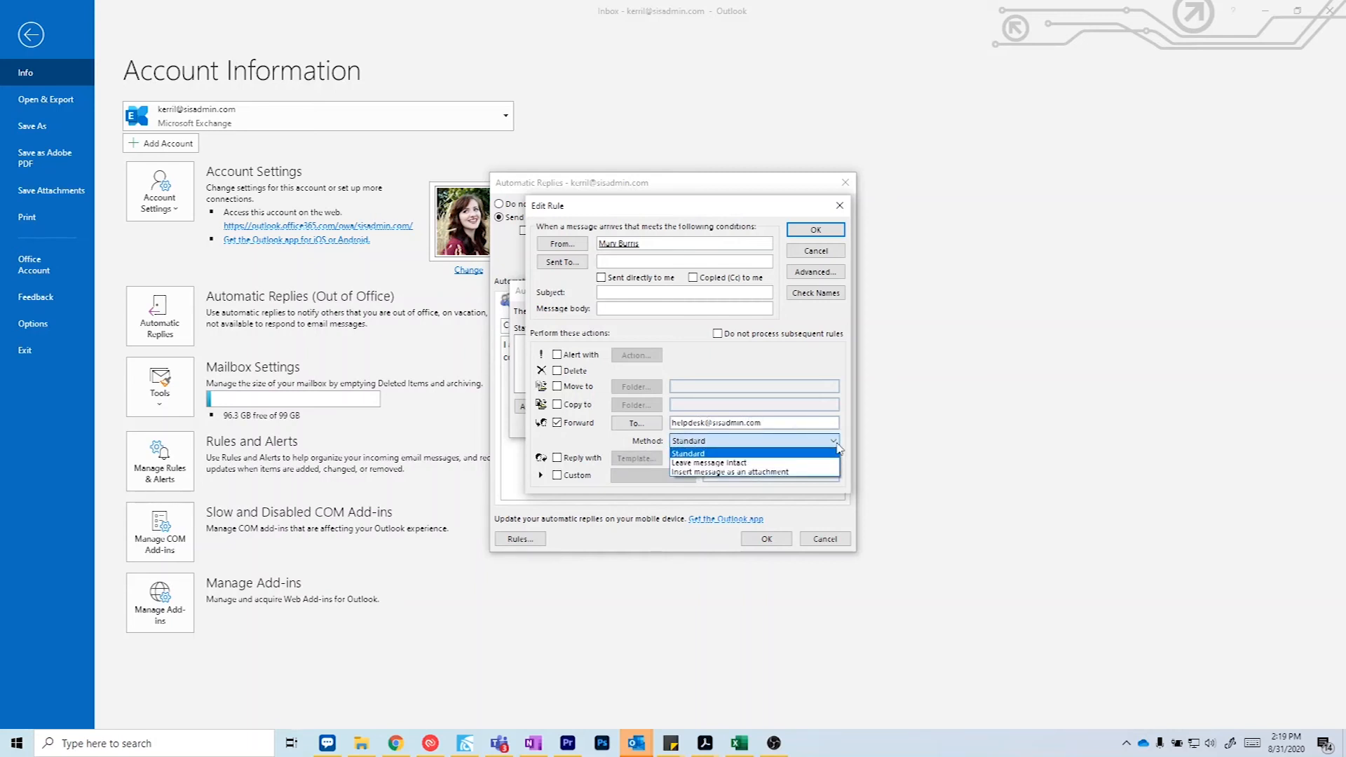
click(838, 447)
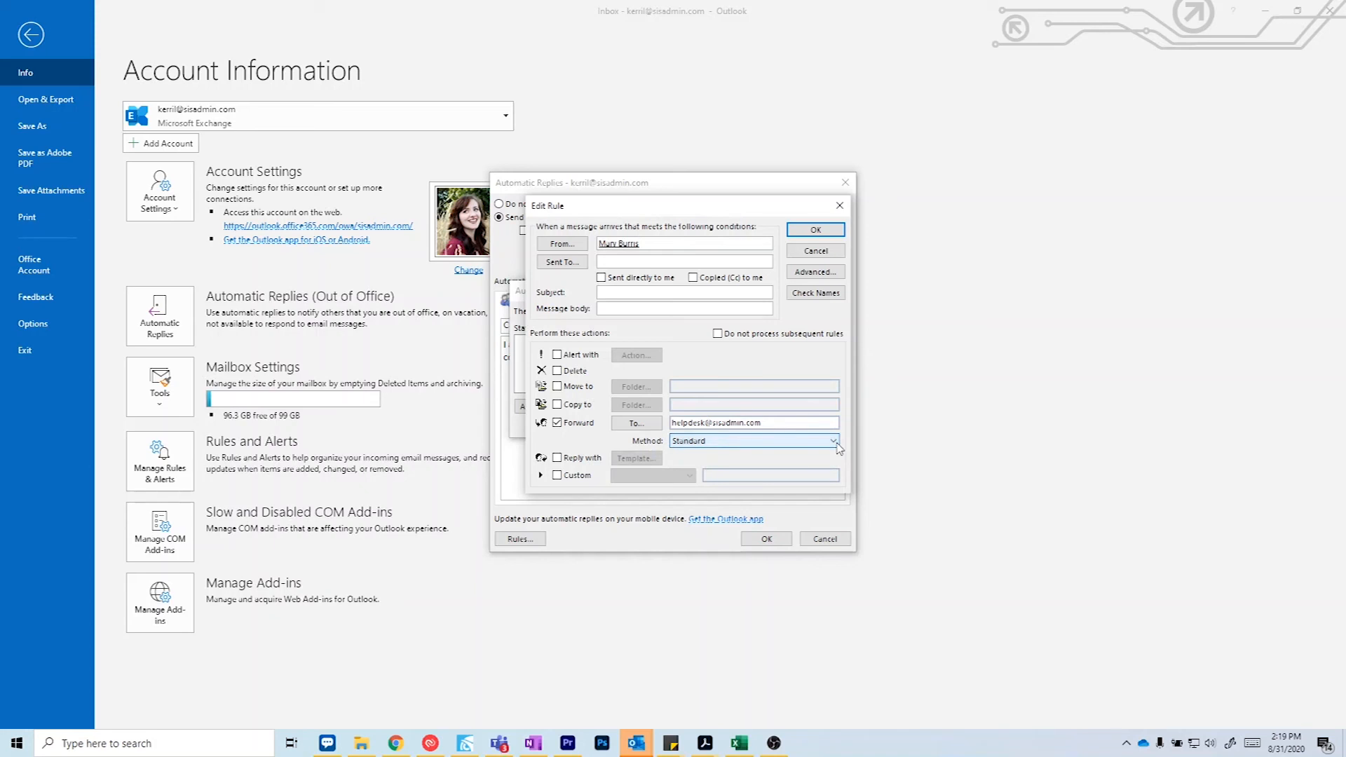
click(832, 232)
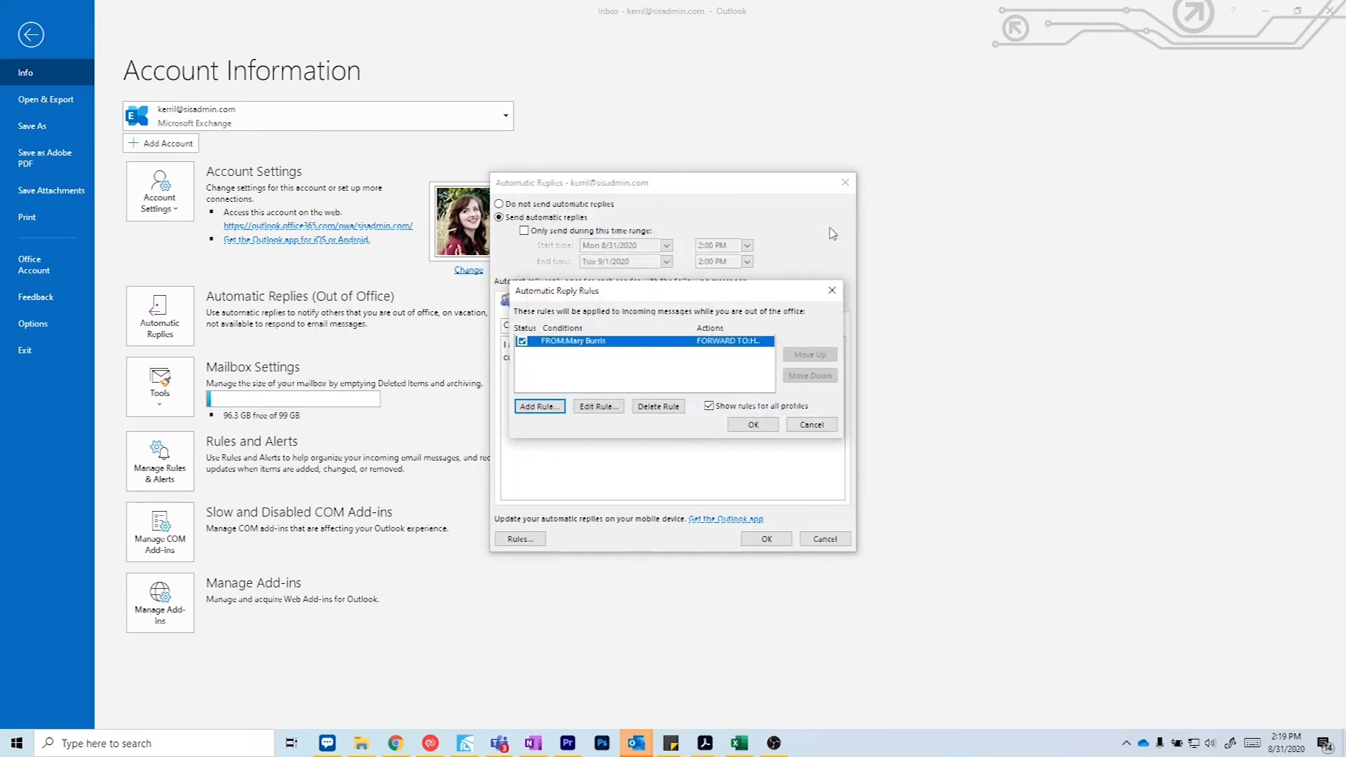
Step: Confirm the Automatic Reply Rules and Automatic Replies dialogs with OK
click(756, 425)
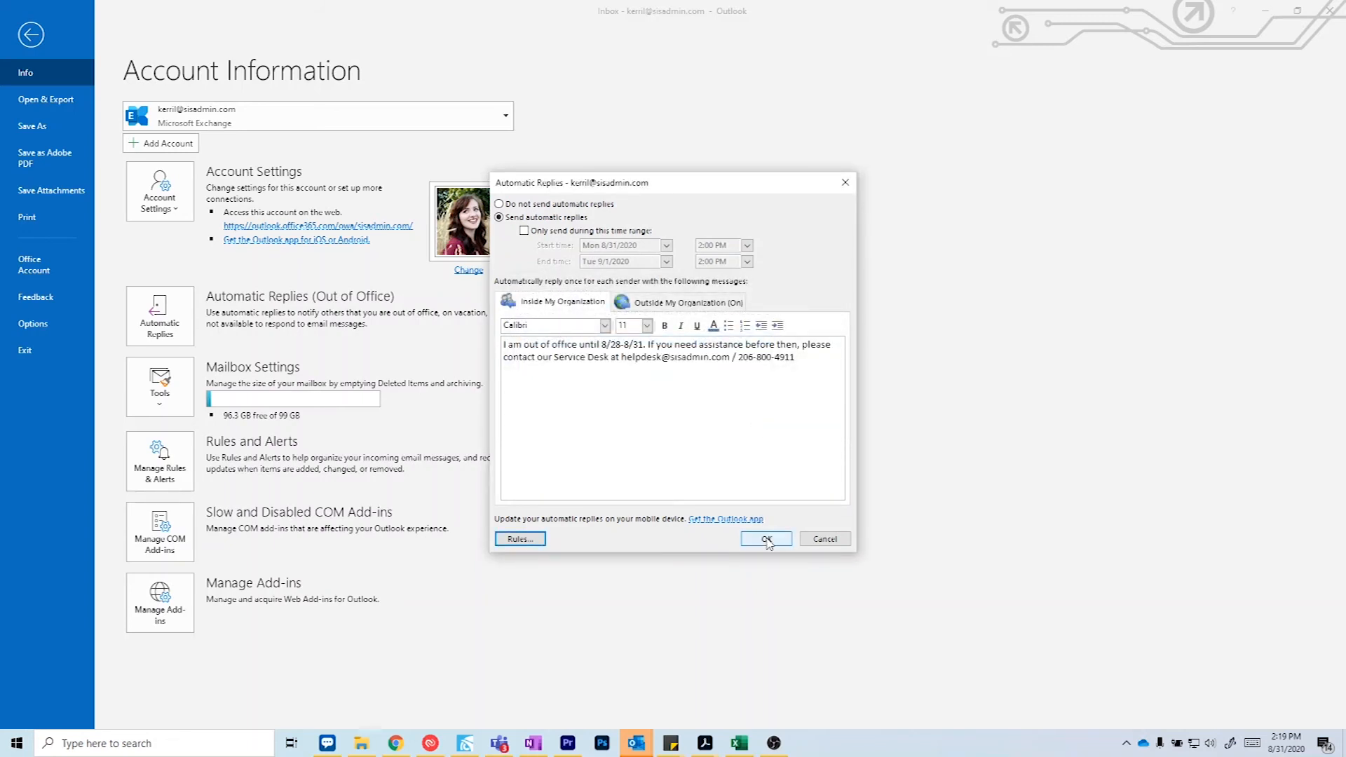
click(767, 539)
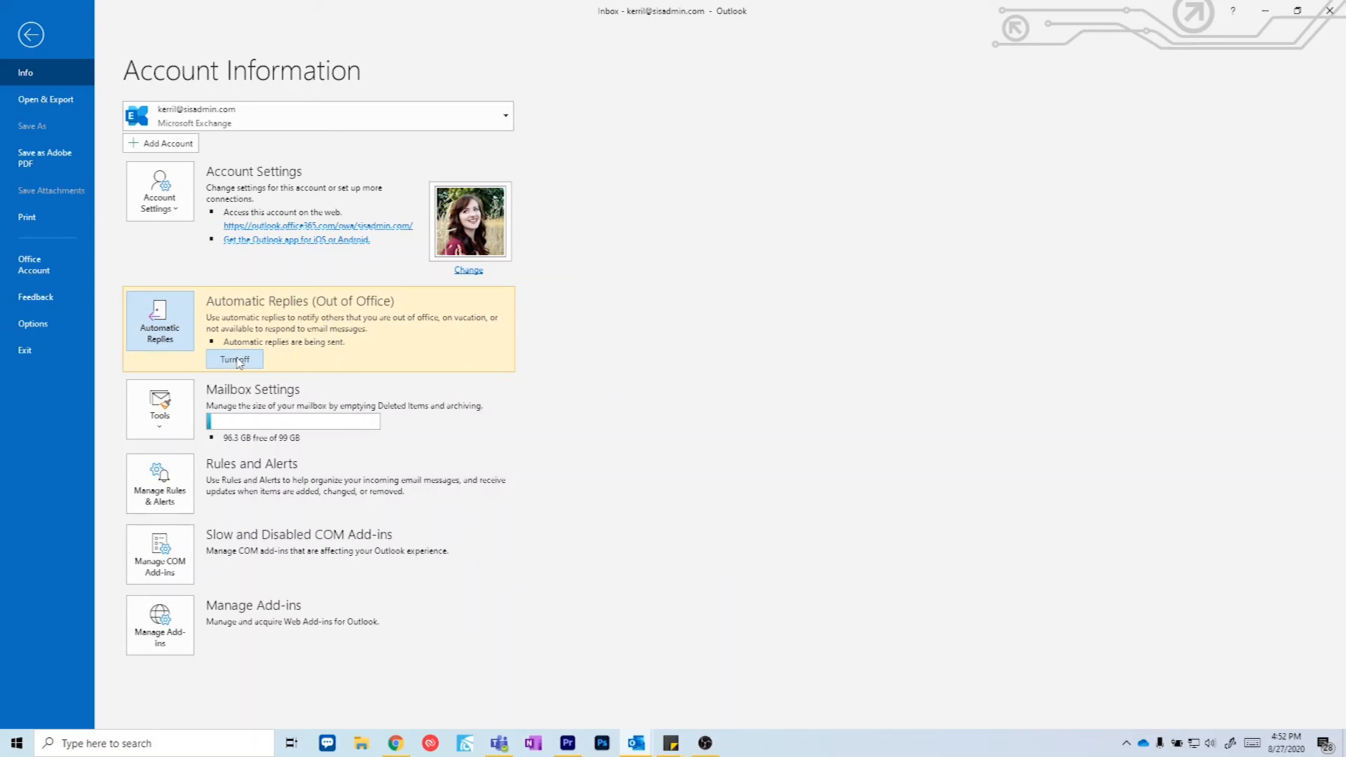
Step: Turn off automatic replies from the Info page and close the settings dialog
click(165, 333)
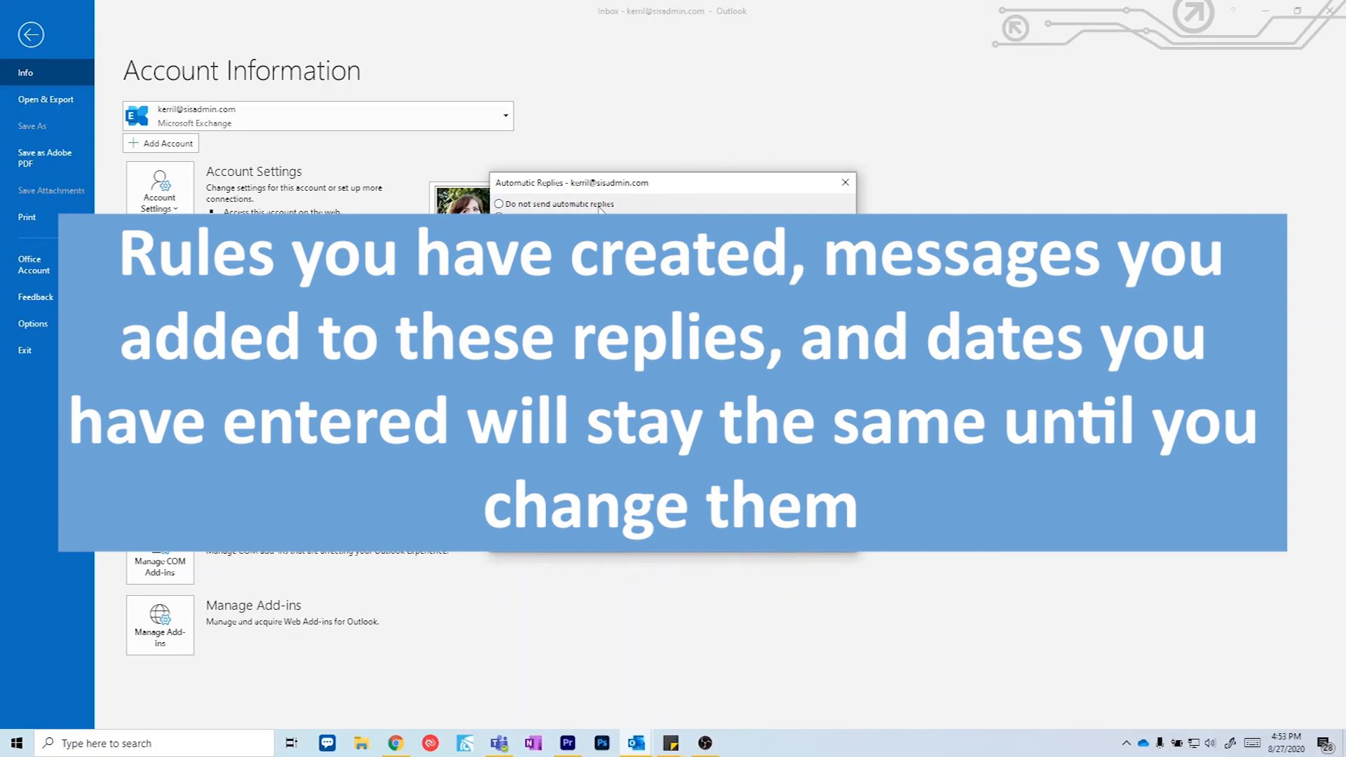
click(766, 542)
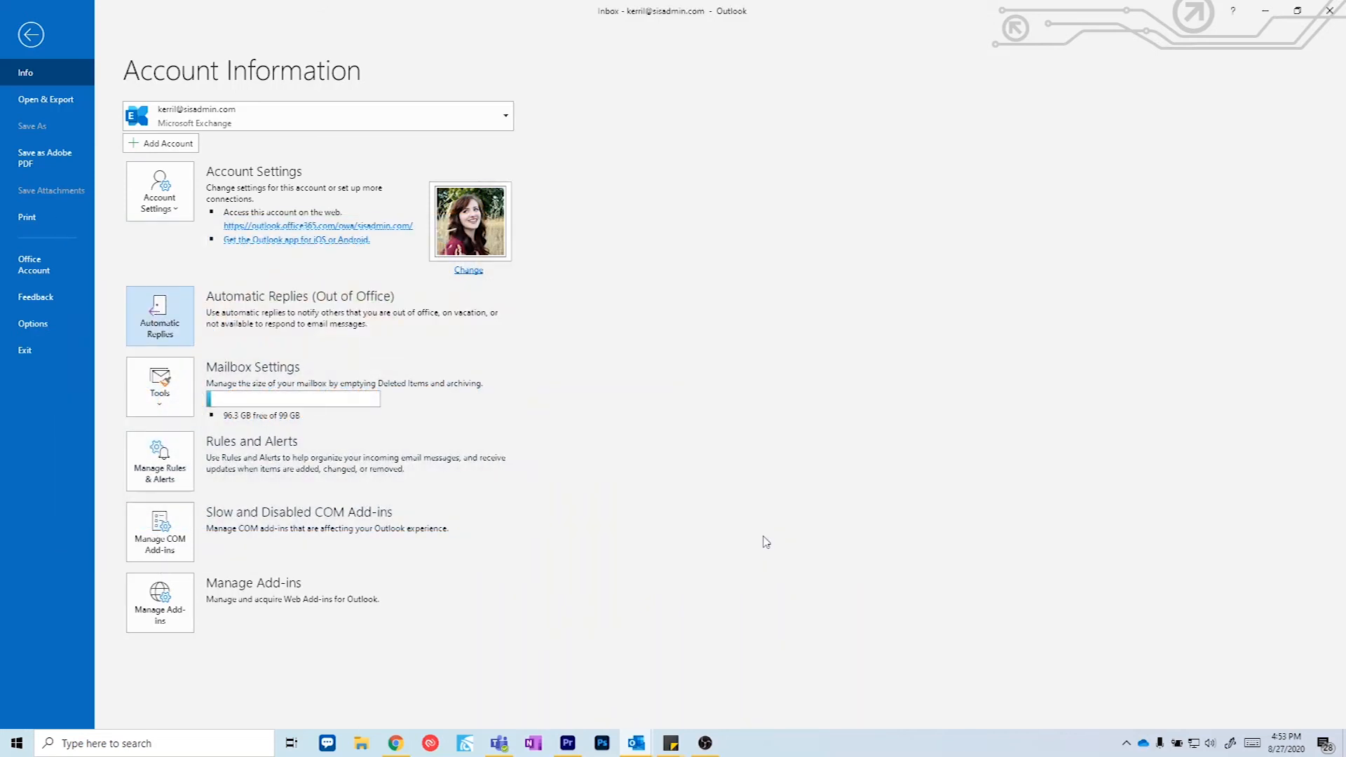